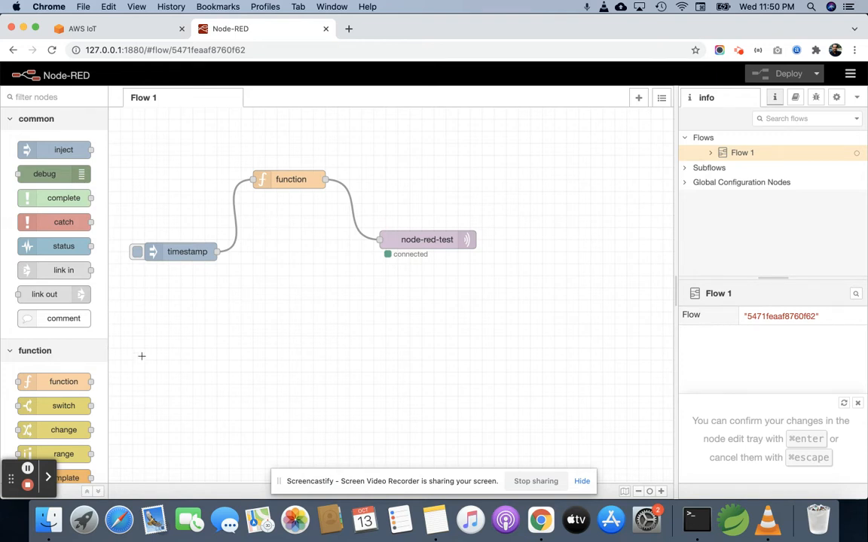
- Move the function node slightly up and to the right on the Flow 1 canvas
{"action": "left_click", "coordinate": [179, 252]}
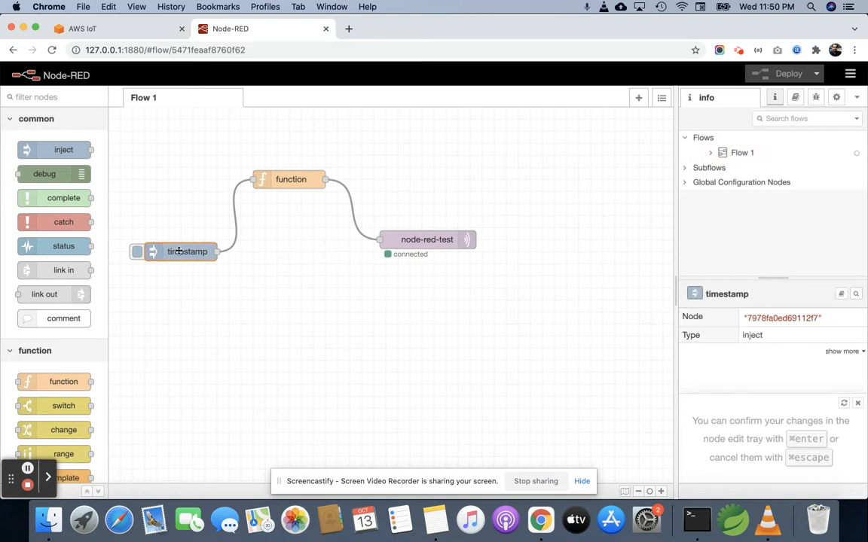
{"action": "left_click_drag", "start_coordinate": [286, 179], "coordinate": [302, 168]}
{"action": "double_click", "coordinate": [161, 251]}
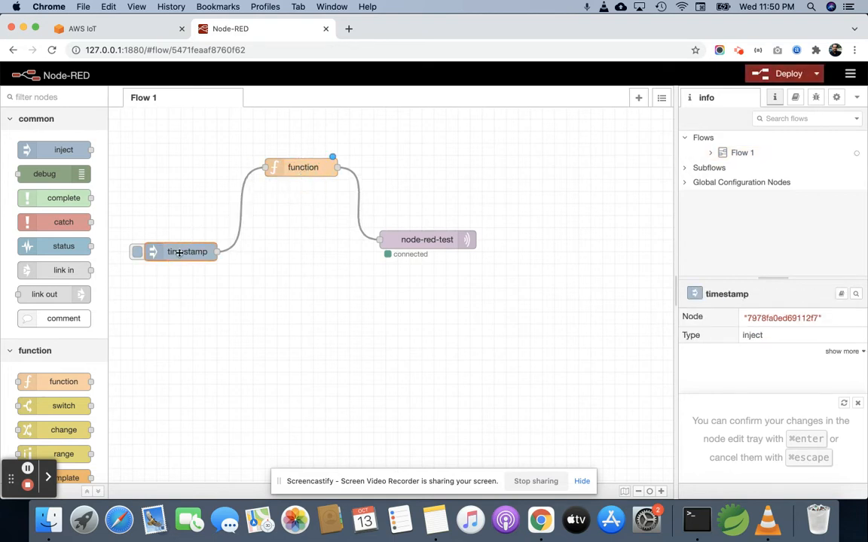
{"action": "left_click", "coordinate": [258, 320]}
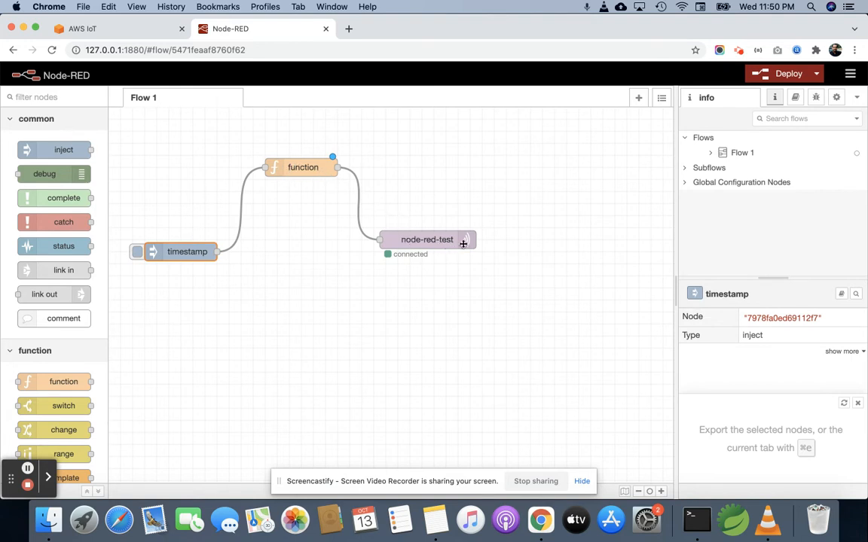
- Open the function node's message code, then switch to AWS IoT and copy the thing name node_red_thing1 from the Things list
{"action": "double_click", "coordinate": [312, 174]}
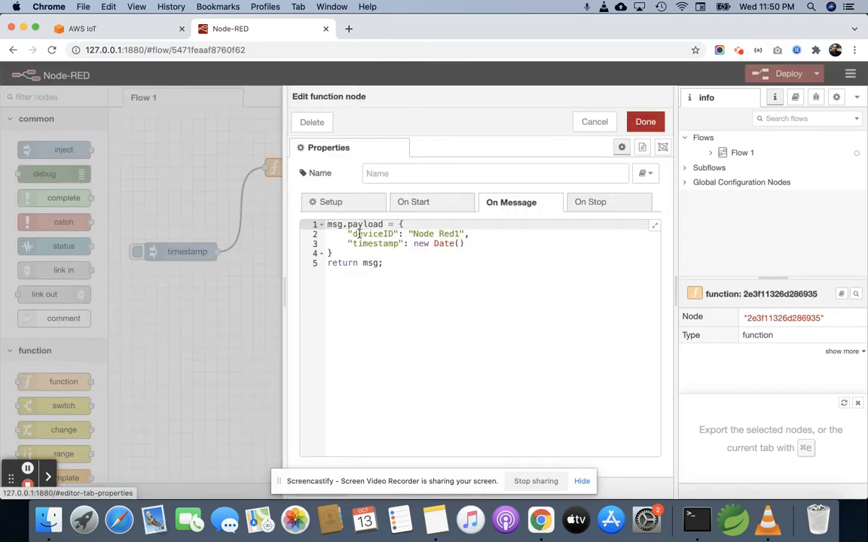
{"action": "left_click", "coordinate": [447, 234]}
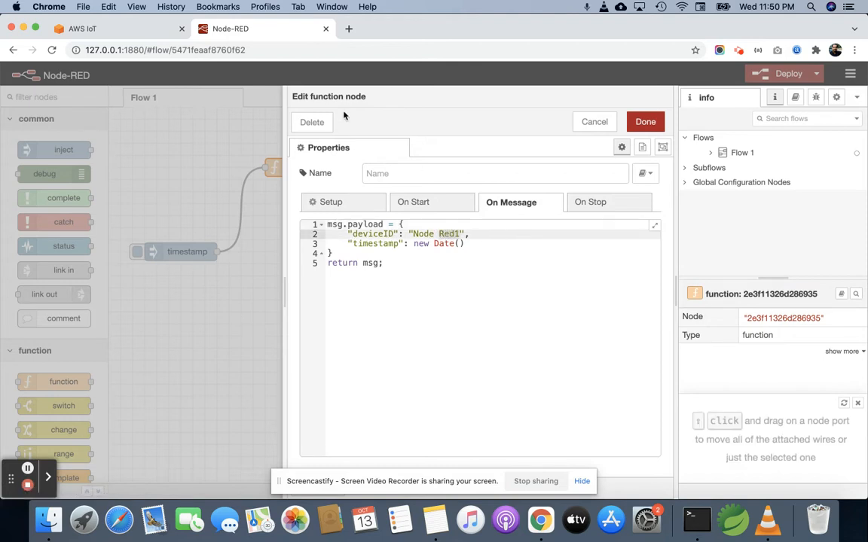
{"action": "left_click", "coordinate": [112, 30]}
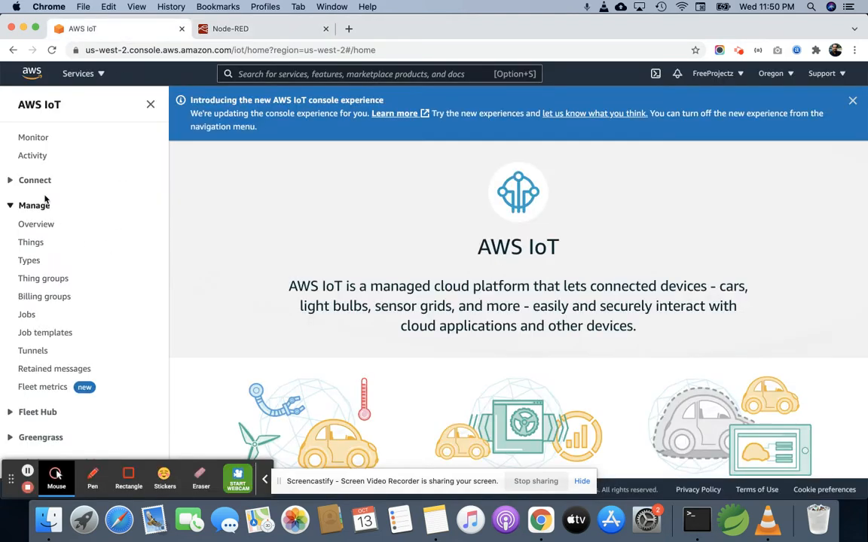
{"action": "left_click", "coordinate": [35, 242]}
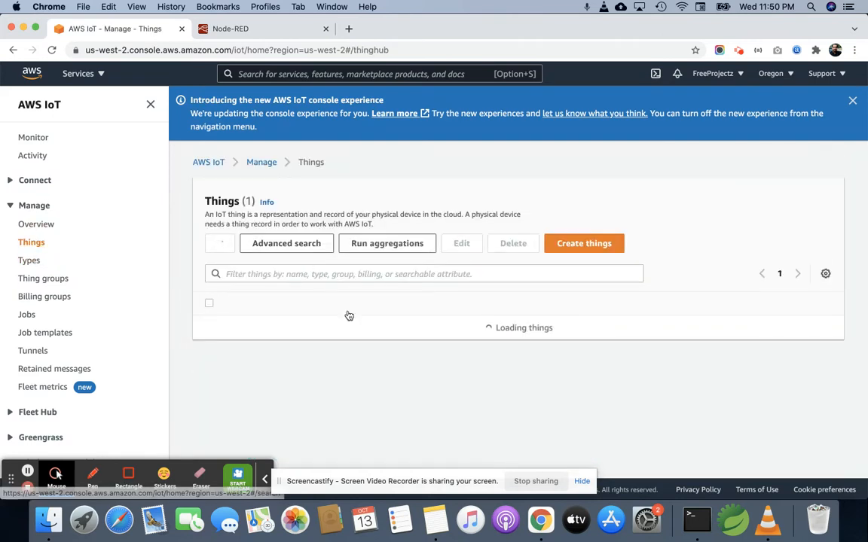
{"action": "left_click_drag", "start_coordinate": [318, 336], "coordinate": [248, 333]}
{"action": "key", "text": "super+c"}
- Switch back to Node-RED and replace the deviceID value in the function code with node_red_thing1
{"action": "left_click", "coordinate": [230, 28]}
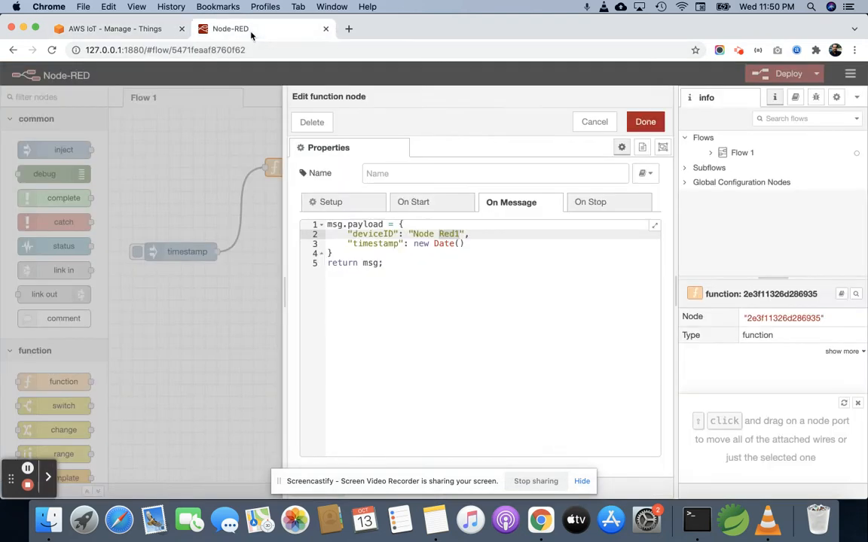
{"action": "key", "text": "BackSpace"}
{"action": "key", "text": "BackSpace"}
{"action": "key", "text": "BackSpace"}
{"action": "key", "text": "BackSpace"}
{"action": "key", "text": "BackSpace"}
{"action": "key", "text": "BackSpace"}
{"action": "key", "text": "BackSpace"}
{"action": "key", "text": "BackSpace"}
{"action": "key", "text": "BackSpace"}
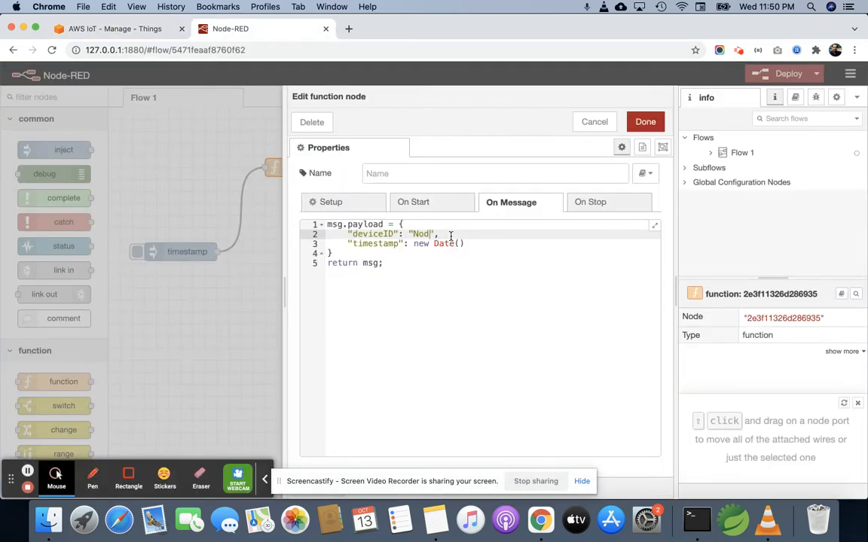
{"action": "key", "text": "super+v"}
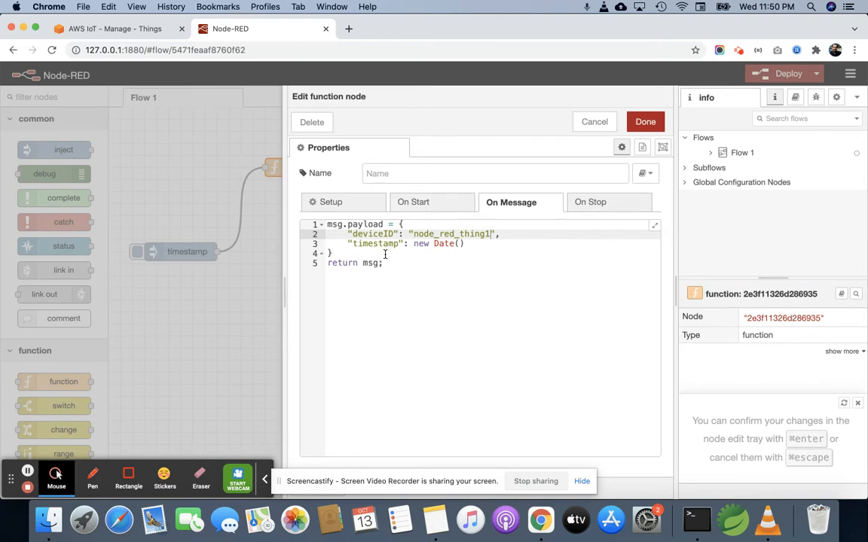
- Add a "temprature" property with the value "30C" after the timestamp in the payload and save the function node
{"action": "left_click", "coordinate": [490, 247]}
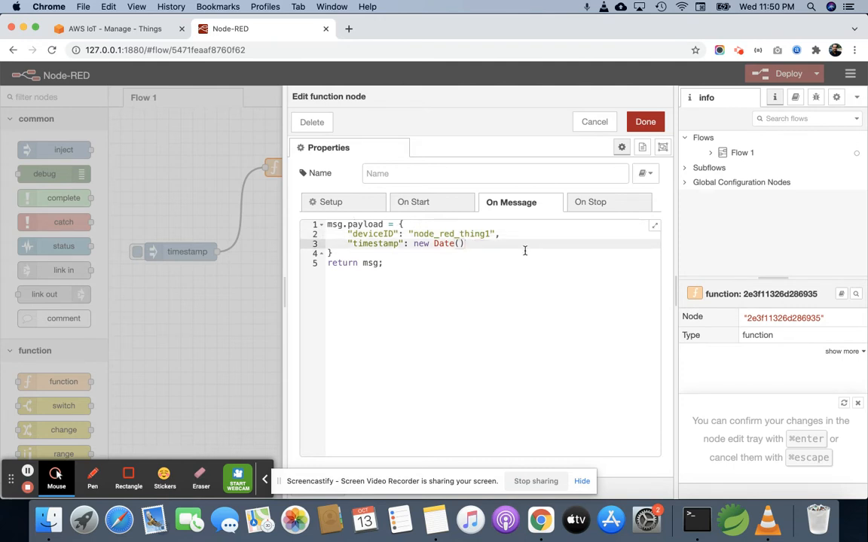
{"action": "type", "text": ","}
{"action": "key", "text": "Return"}
{"action": "type", "text": "\"temprature\": "}
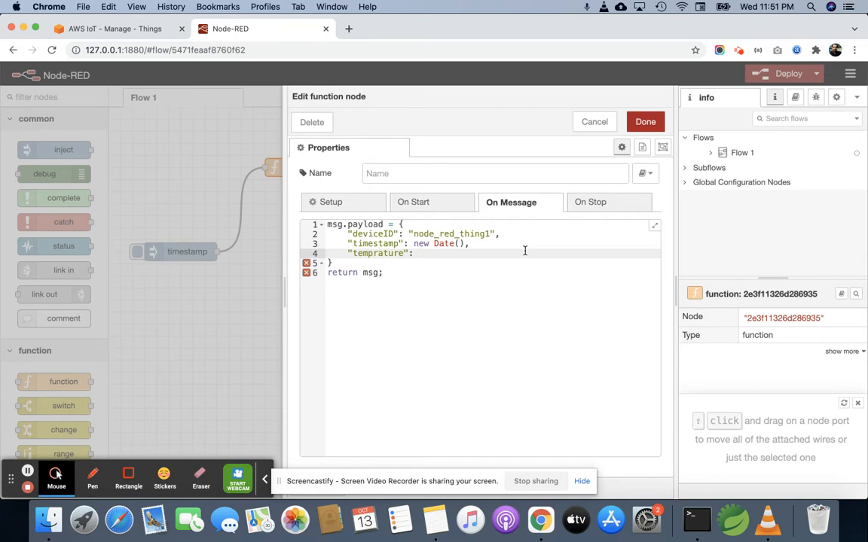
{"action": "type", "text": "\"30"}
{"action": "type", "text": "C"}
{"action": "left_click", "coordinate": [644, 123]}
- Review the function node's payload code and deploy the flow
{"action": "double_click", "coordinate": [286, 168]}
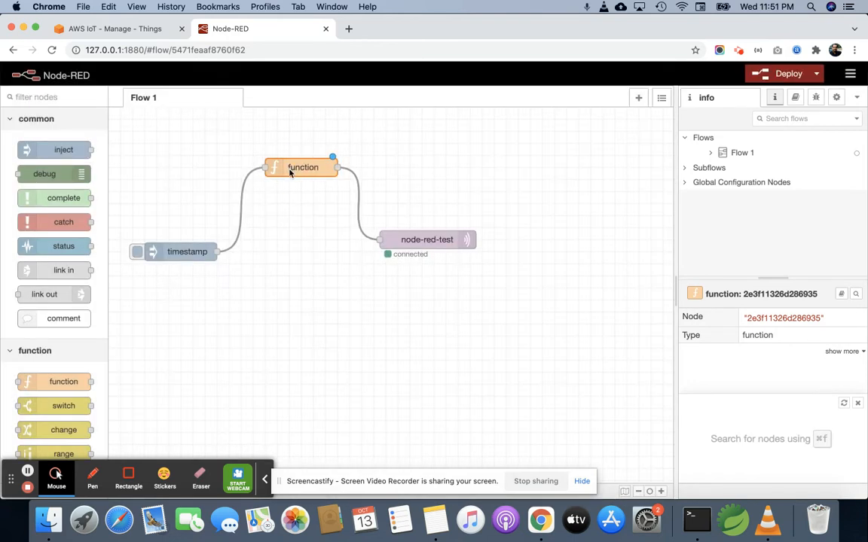
{"action": "left_click_drag", "start_coordinate": [405, 304], "coordinate": [326, 224]}
{"action": "left_click", "coordinate": [639, 123]}
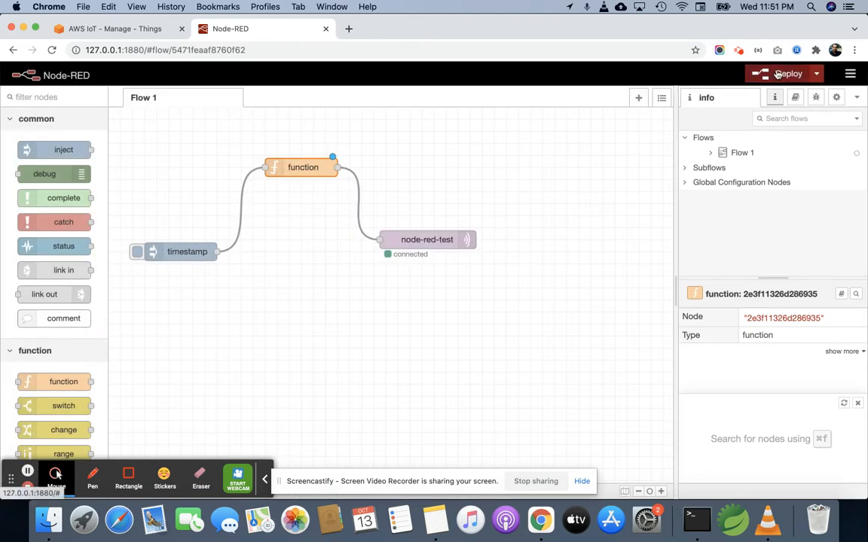
{"action": "left_click", "coordinate": [778, 74]}
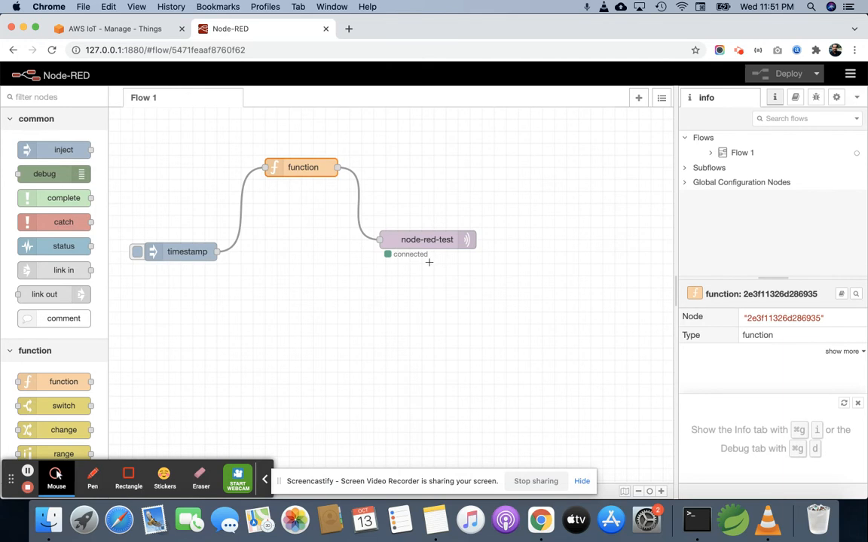
- Examine the MQTT out node's broker connection settings and its TLS certificate configuration without changing them
{"action": "double_click", "coordinate": [426, 240]}
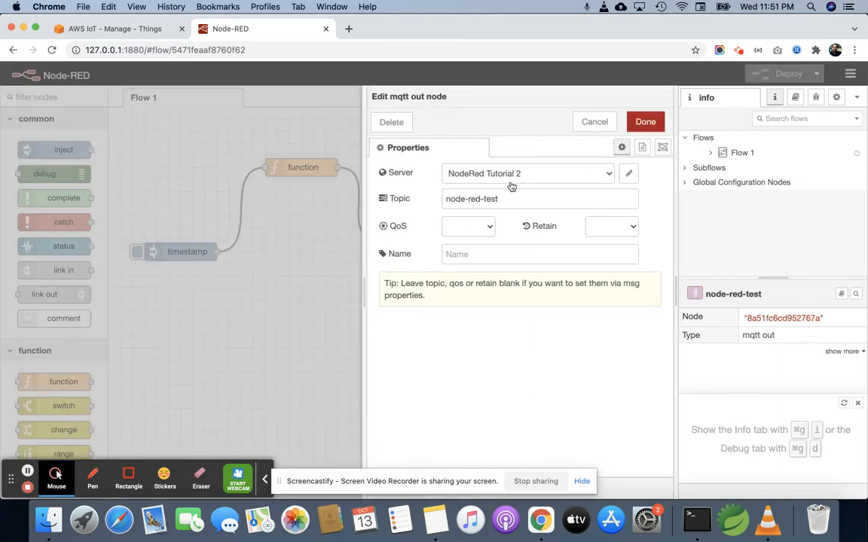
{"action": "left_click", "coordinate": [632, 174]}
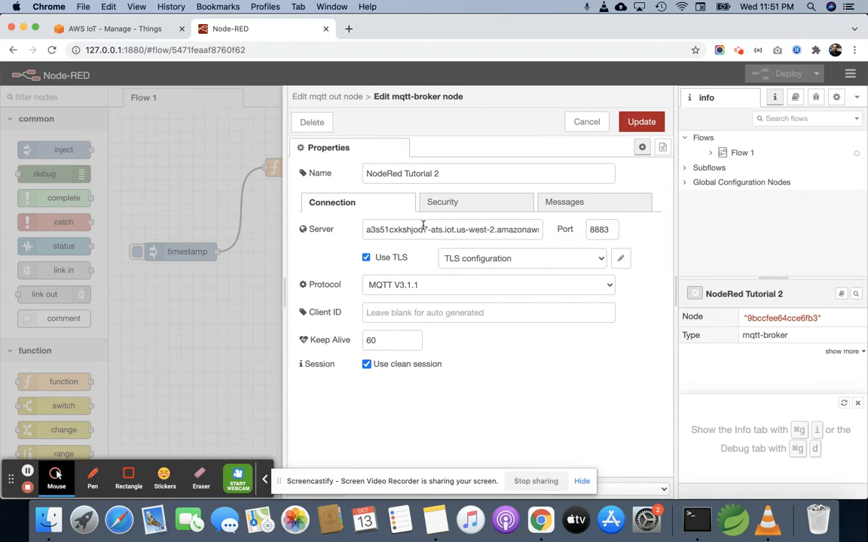
{"action": "left_click", "coordinate": [403, 228]}
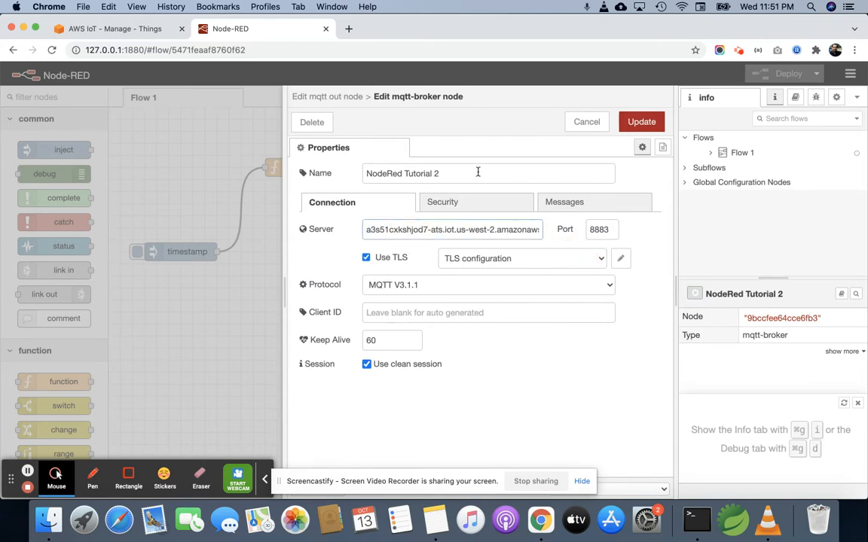
{"action": "left_click", "coordinate": [620, 258]}
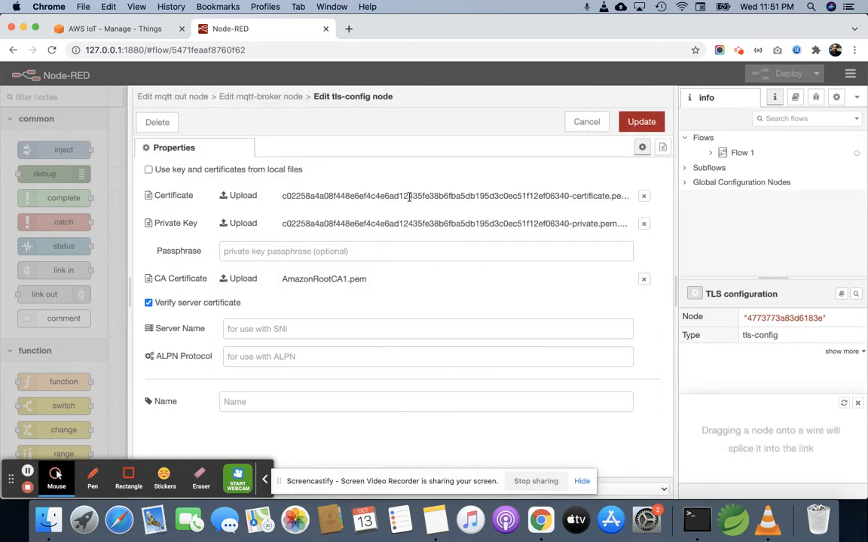
{"action": "left_click", "coordinate": [595, 125]}
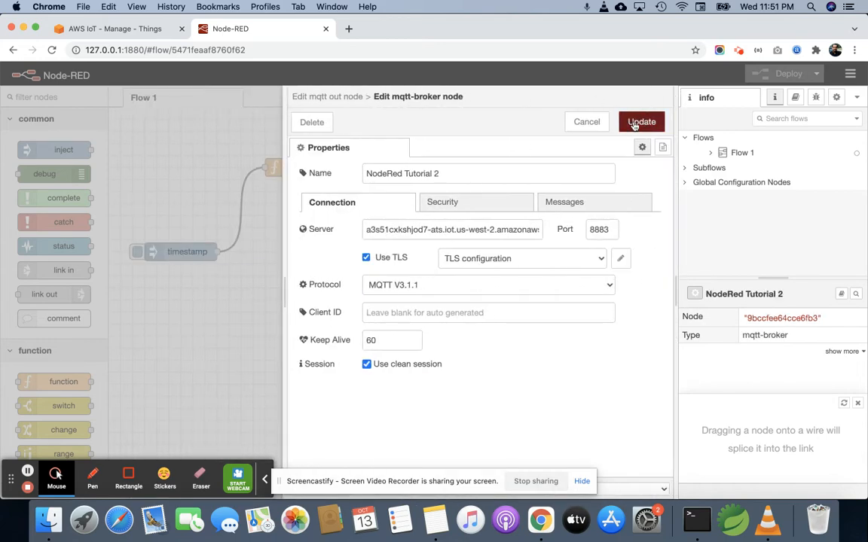
{"action": "left_click", "coordinate": [589, 123]}
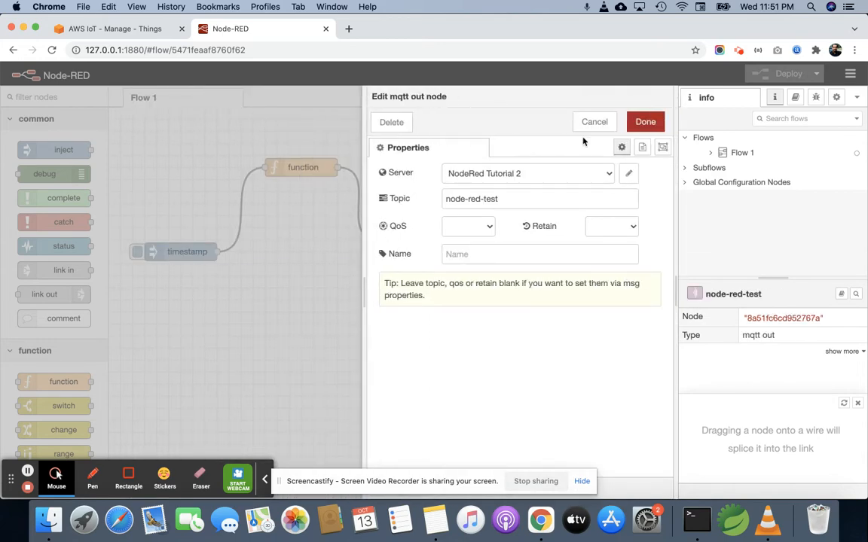
{"action": "left_click", "coordinate": [595, 124]}
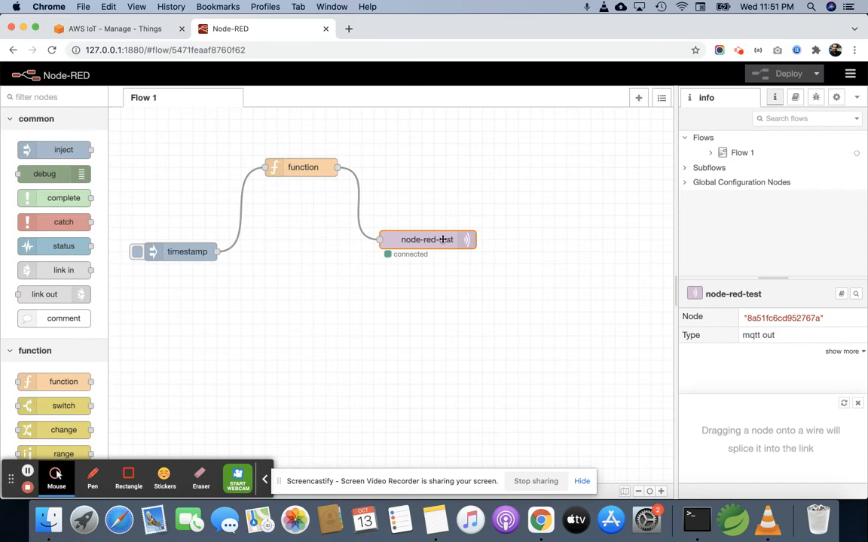
- Check the topic set in the MQTT out node and leave its settings without saving
{"action": "double_click", "coordinate": [443, 240]}
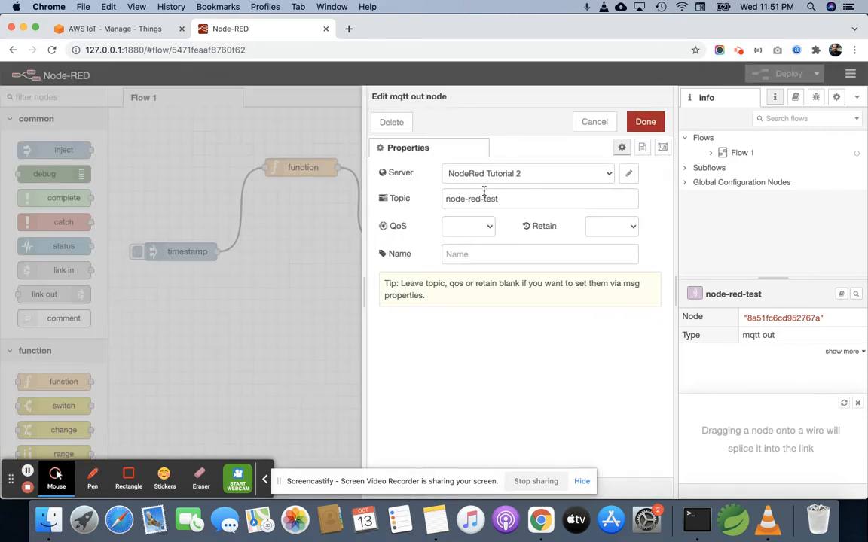
{"action": "triple_click", "coordinate": [457, 197]}
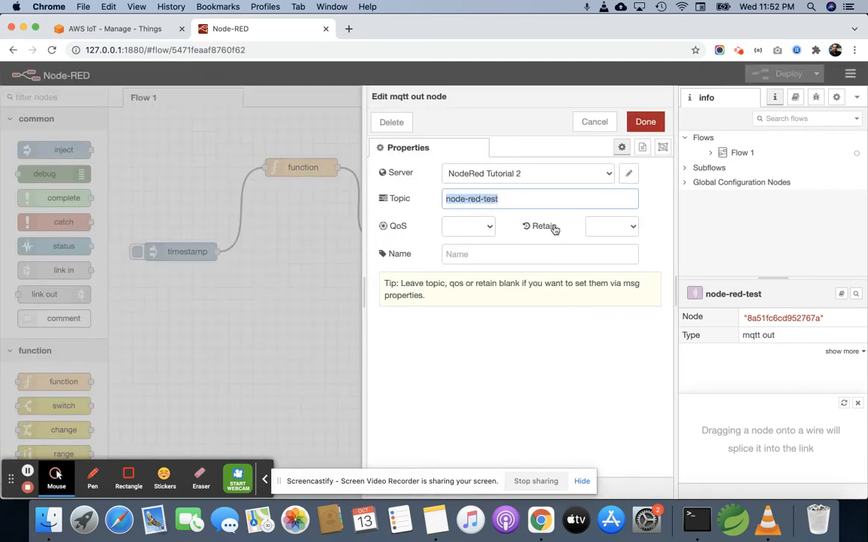
{"action": "left_click", "coordinate": [595, 122]}
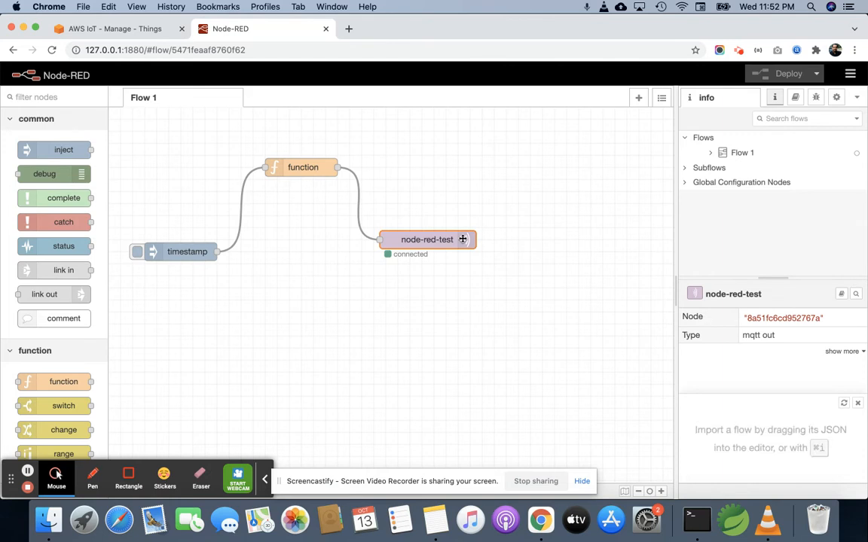
- Switch to AWS IoT and open the MQTT test client
{"action": "left_click", "coordinate": [140, 28]}
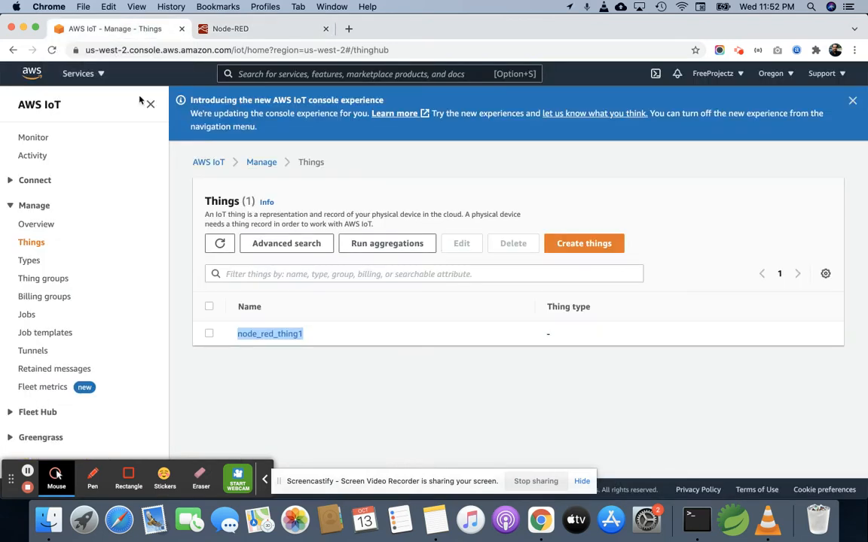
{"action": "scroll", "coordinate": [112, 303], "scroll_direction": "down", "scroll_amount": 3}
{"action": "scroll", "coordinate": [111, 303], "scroll_direction": "up", "scroll_amount": 5}
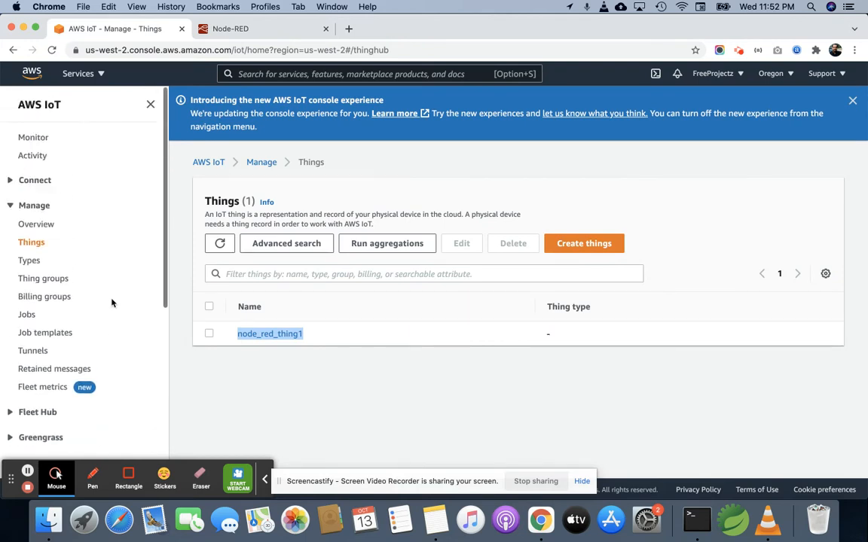
{"action": "left_click", "coordinate": [39, 203]}
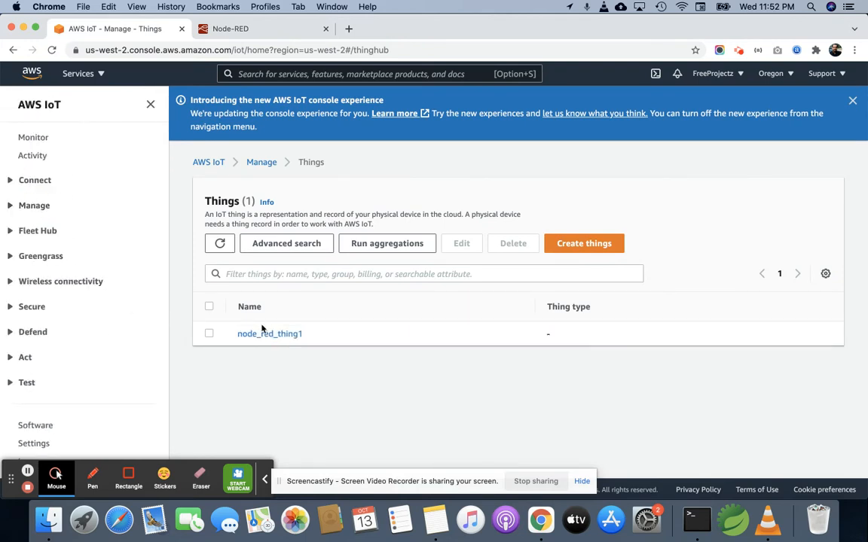
{"action": "left_click", "coordinate": [27, 359]}
{"action": "left_click", "coordinate": [27, 359]}
{"action": "left_click", "coordinate": [29, 383]}
{"action": "scroll", "coordinate": [85, 367], "scroll_direction": "down", "scroll_amount": 3}
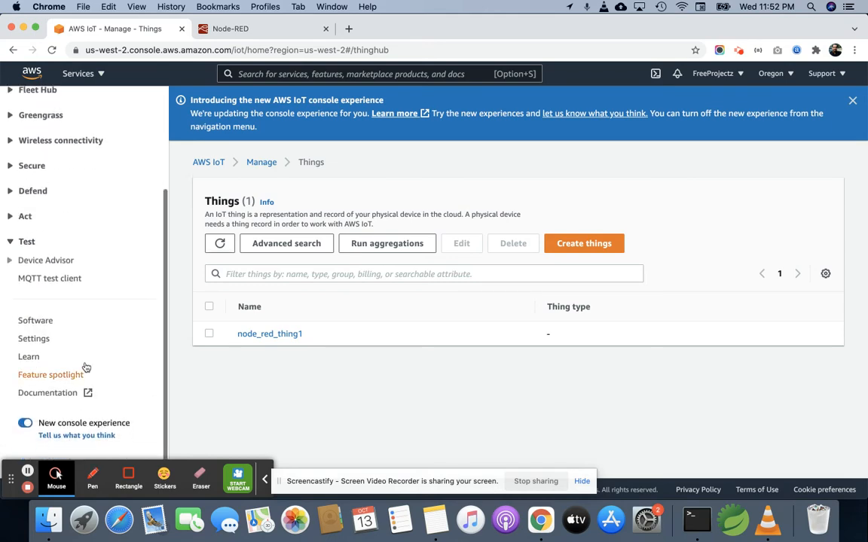
{"action": "left_click", "coordinate": [45, 281]}
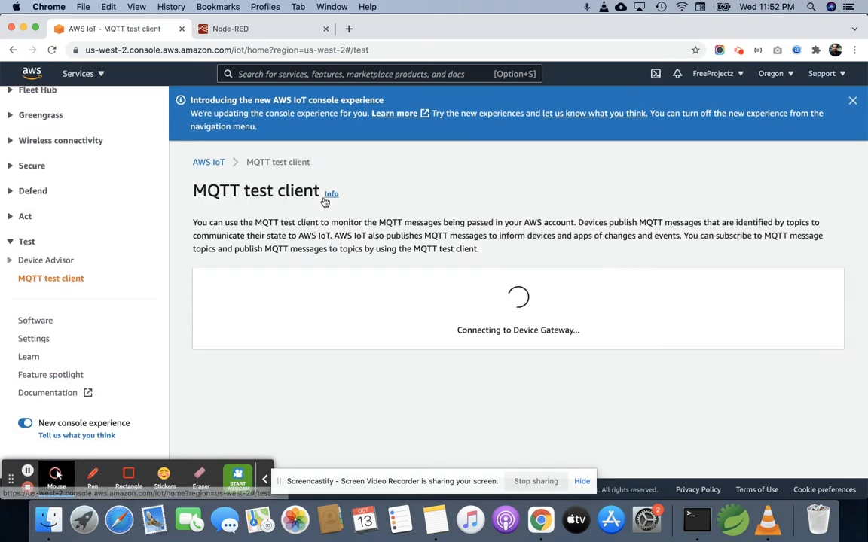
- Switch to Node-RED and copy the topic name node-red-test from the MQTT out node's settings
{"action": "left_click", "coordinate": [262, 30]}
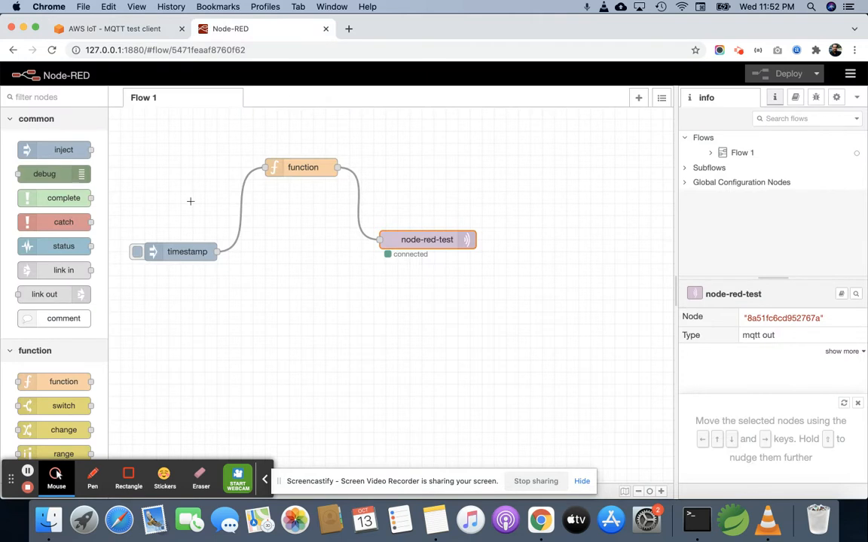
{"action": "double_click", "coordinate": [446, 238]}
{"action": "left_click_drag", "start_coordinate": [507, 198], "coordinate": [395, 203]}
{"action": "key", "text": "super+c"}
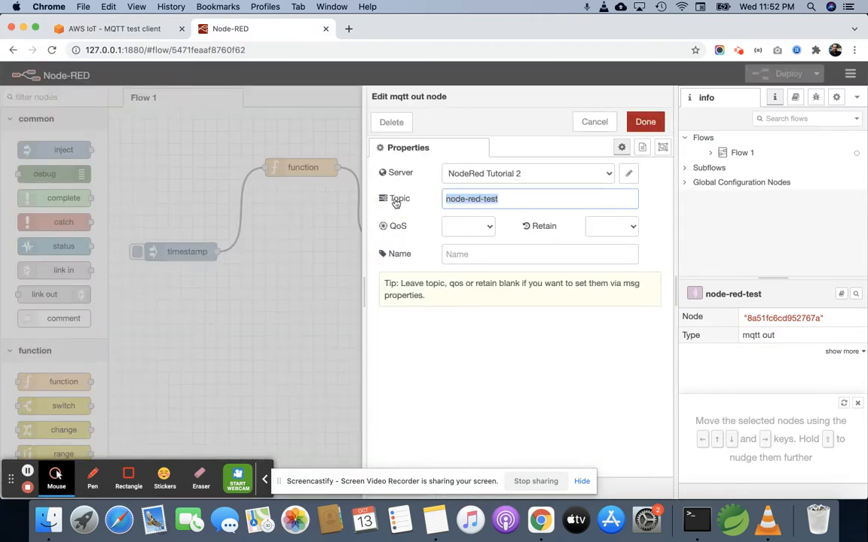
- Switch to AWS IoT and subscribe to the topic node-red-test in the MQTT test client
{"action": "left_click", "coordinate": [113, 30]}
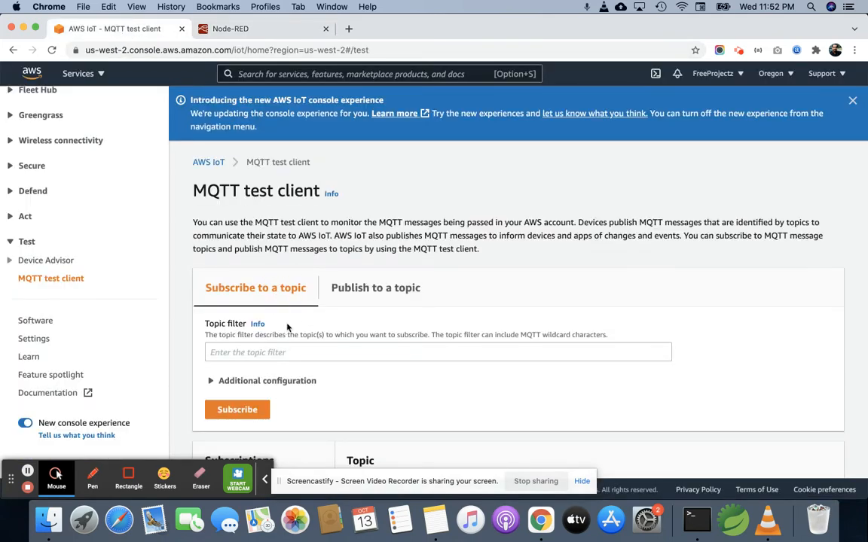
{"action": "left_click", "coordinate": [293, 351]}
{"action": "key", "text": "super+v"}
{"action": "scroll", "coordinate": [321, 350], "scroll_direction": "down", "scroll_amount": 3}
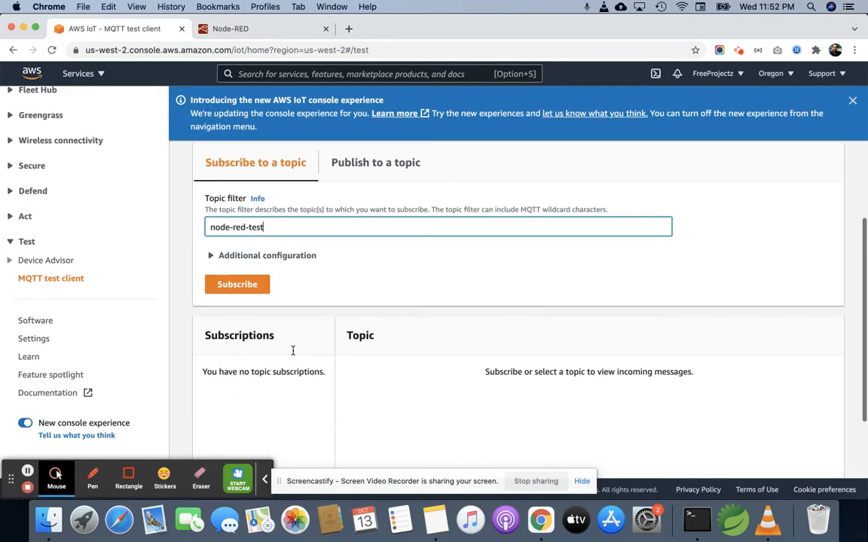
{"action": "left_click", "coordinate": [244, 286]}
{"action": "scroll", "coordinate": [459, 324], "scroll_direction": "down", "scroll_amount": 2}
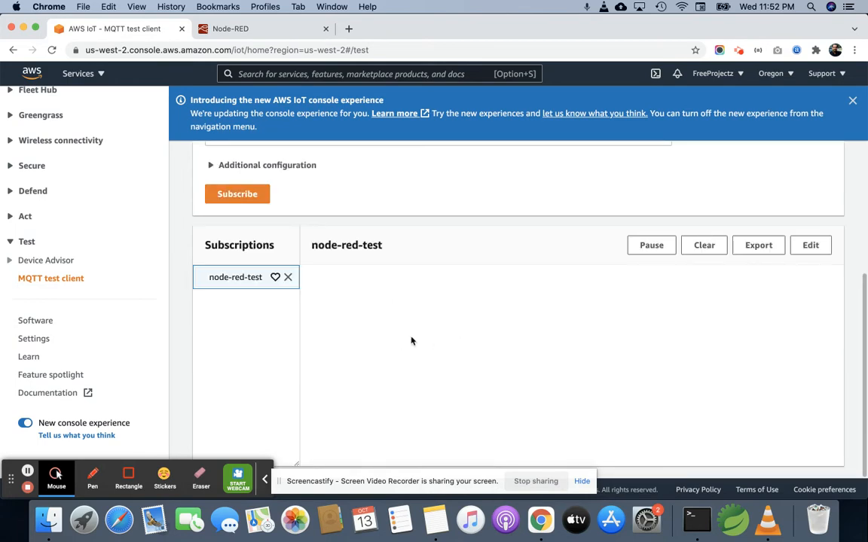
- Switch to Node-RED, close the MQTT out node's settings and trigger the timestamp inject node, then check the received payload in the AWS IoT test client
{"action": "left_click", "coordinate": [243, 28]}
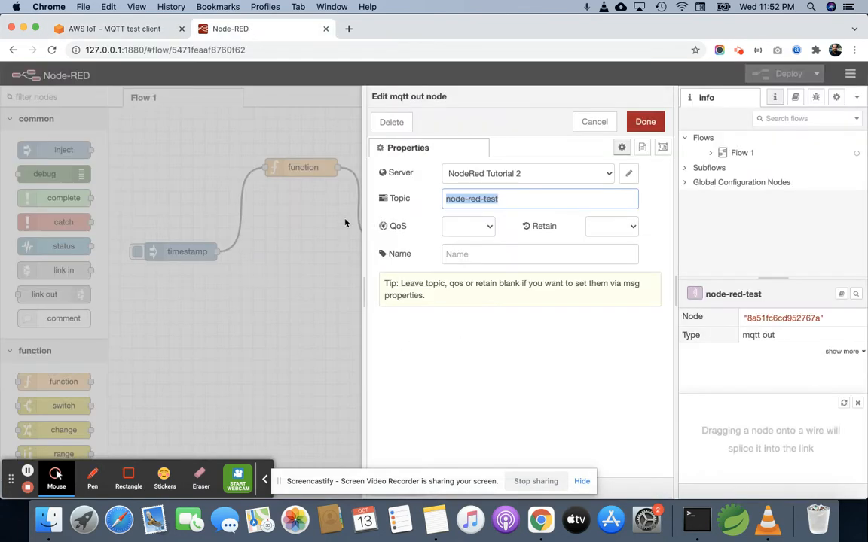
{"action": "key", "text": "ctrl+Return"}
{"action": "left_click", "coordinate": [136, 252]}
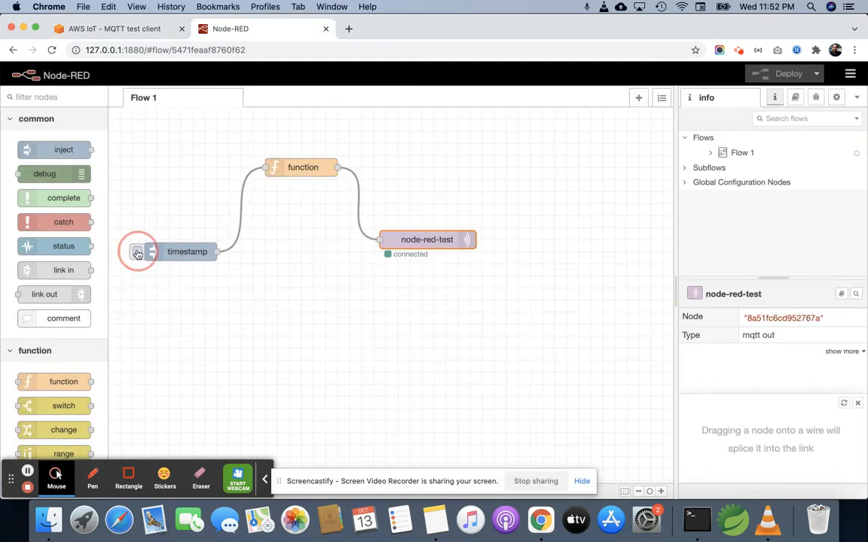
{"action": "left_click", "coordinate": [91, 29]}
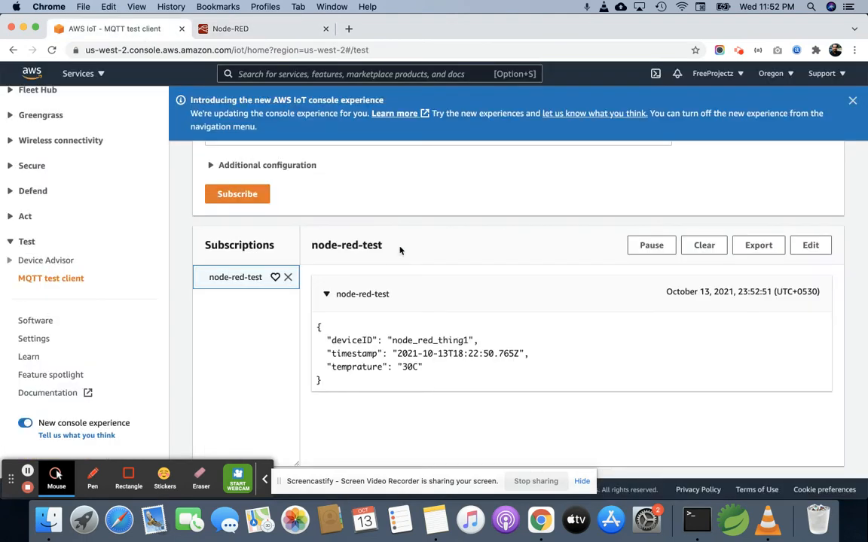
{"action": "left_click_drag", "start_coordinate": [329, 339], "coordinate": [496, 368]}
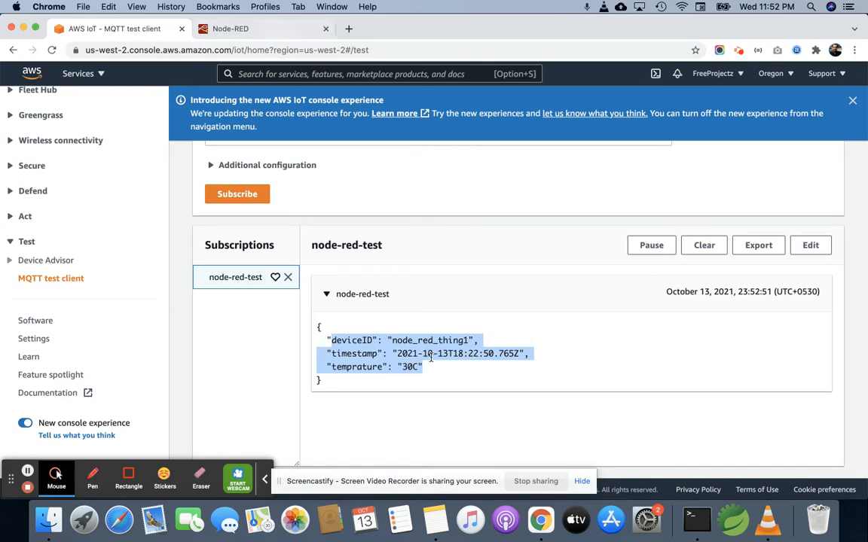
{"action": "left_click", "coordinate": [396, 323]}
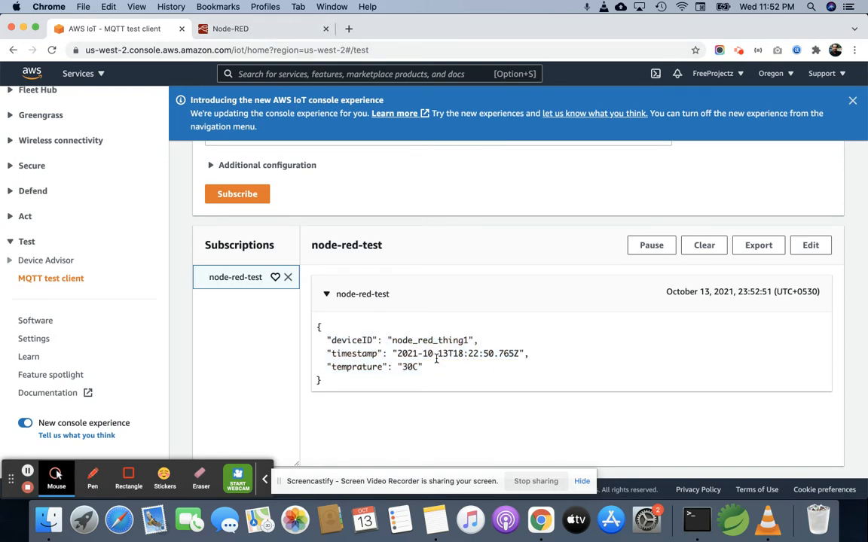
- Trigger the timestamp inject node in Node-RED again and compare the received messages in the AWS IoT MQTT test client
{"action": "left_click", "coordinate": [230, 30]}
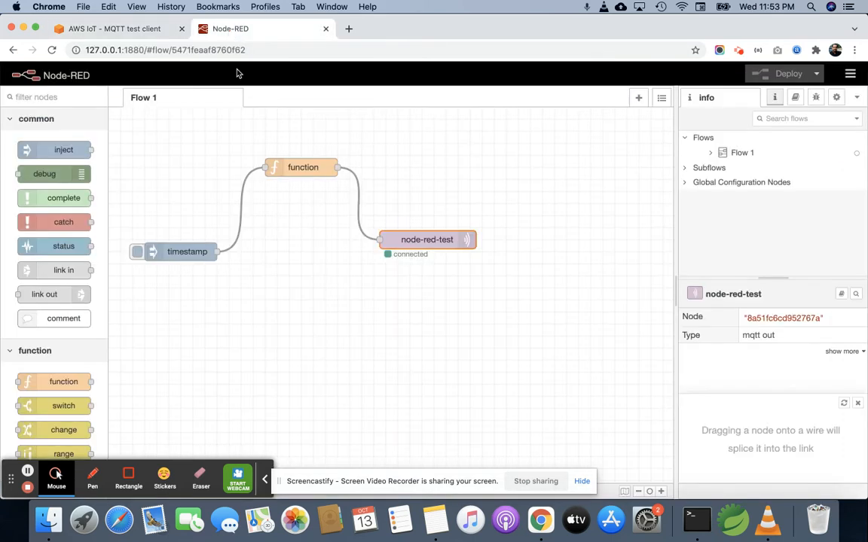
{"action": "left_click", "coordinate": [139, 253]}
{"action": "left_click", "coordinate": [113, 29]}
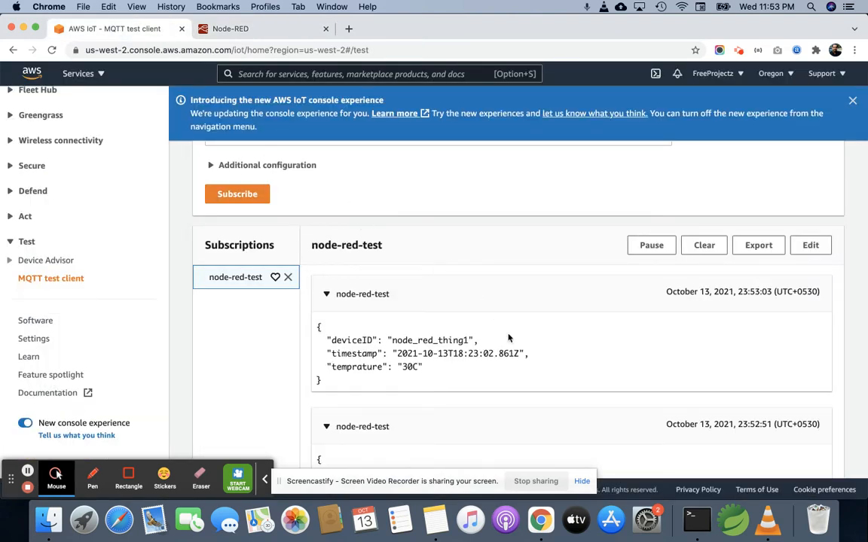
{"action": "scroll", "coordinate": [508, 338], "scroll_direction": "down", "scroll_amount": 2}
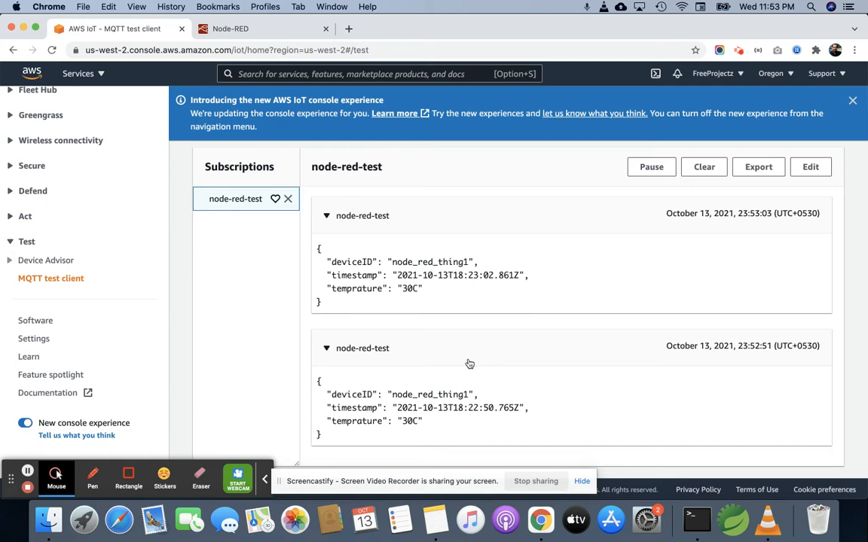
{"action": "scroll", "coordinate": [468, 362], "scroll_direction": "up", "scroll_amount": 3}
{"action": "scroll", "coordinate": [490, 235], "scroll_direction": "down", "scroll_amount": 3}
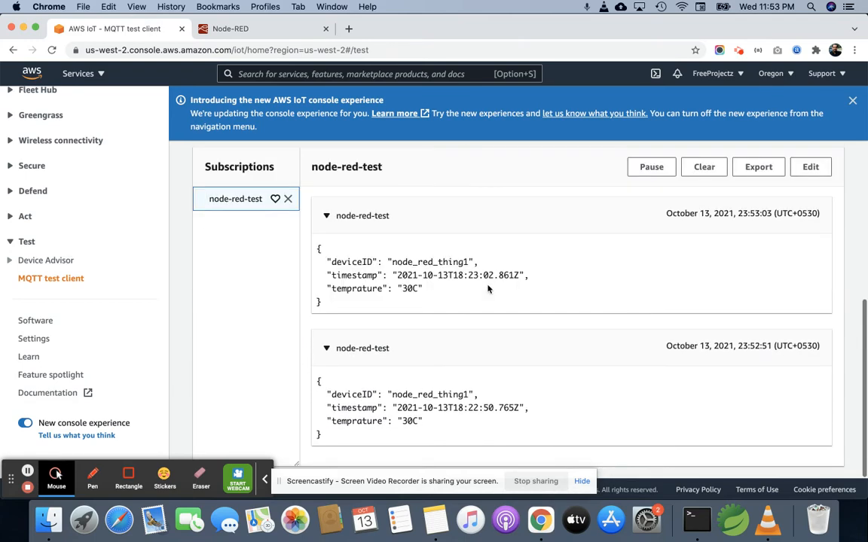
{"action": "scroll", "coordinate": [487, 289], "scroll_direction": "up", "scroll_amount": 5}
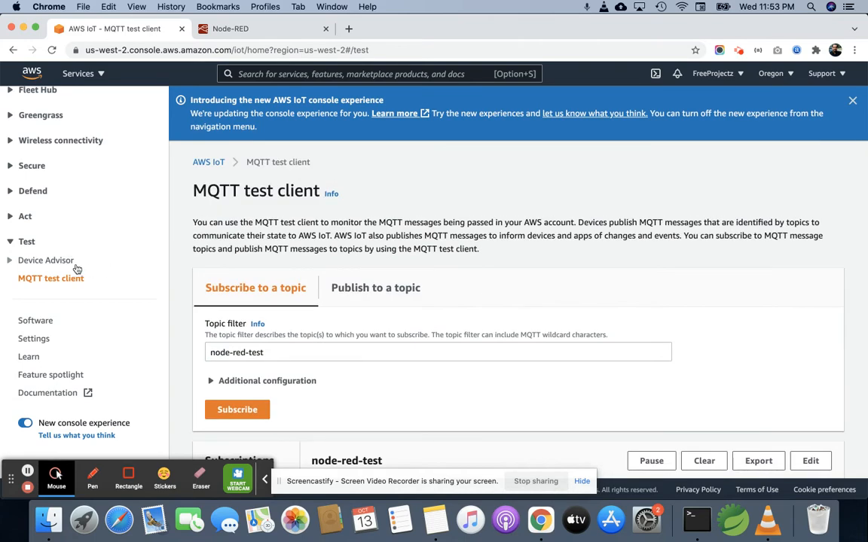
- Open the rules under Act in AWS IoT and start creating a new rule
{"action": "left_click", "coordinate": [27, 217]}
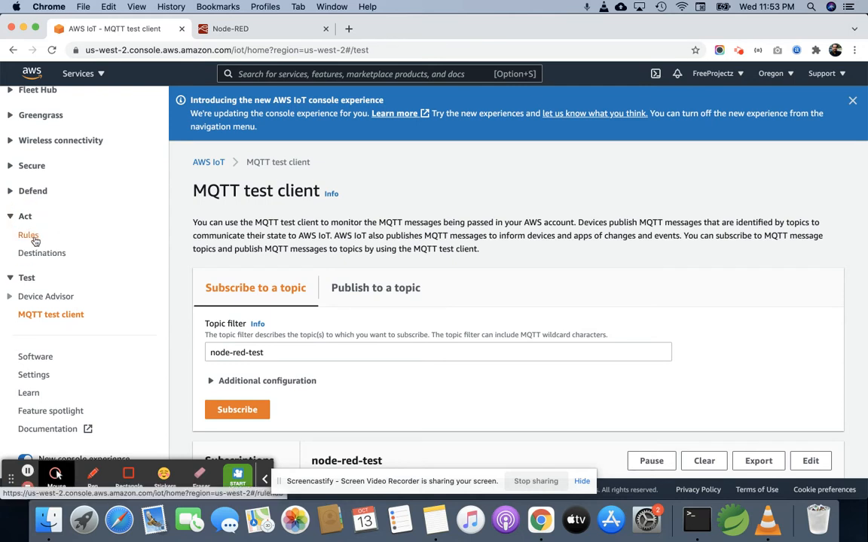
{"action": "left_click", "coordinate": [28, 236]}
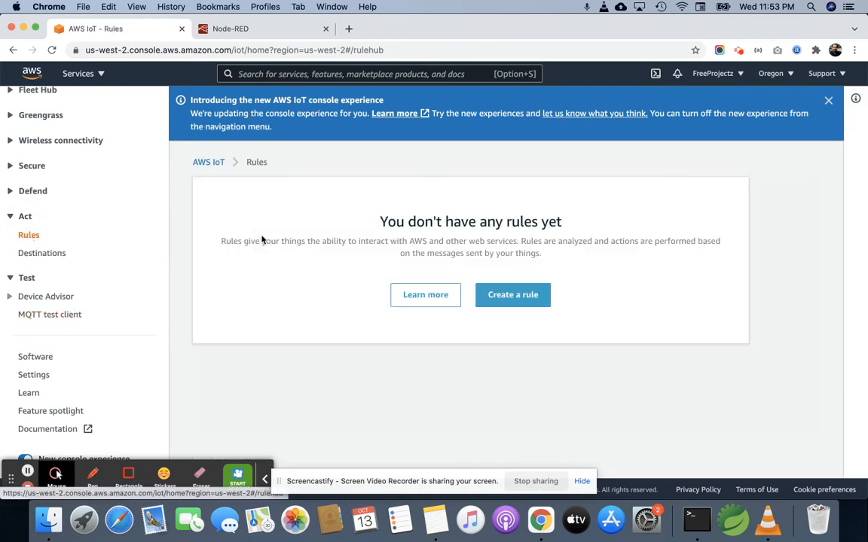
{"action": "scroll", "coordinate": [496, 309], "scroll_direction": "down", "scroll_amount": 2}
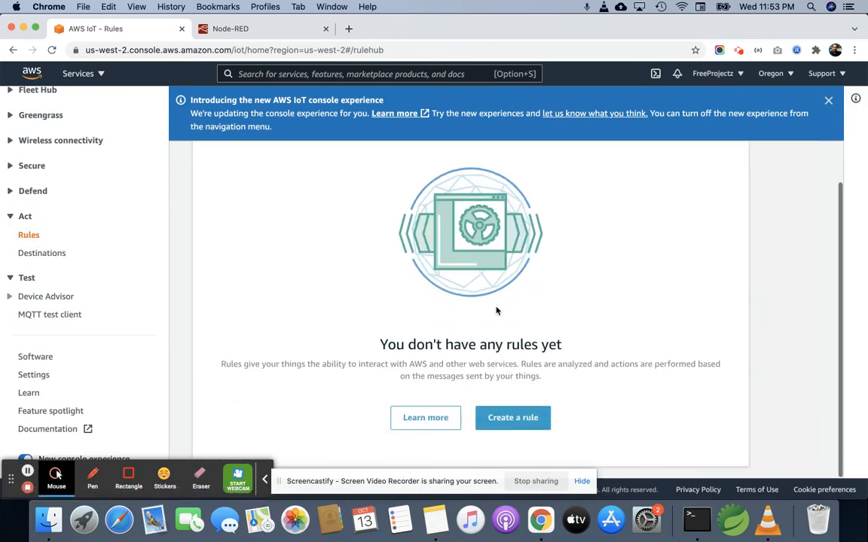
{"action": "left_click", "coordinate": [516, 426]}
{"action": "scroll", "coordinate": [515, 424], "scroll_direction": "down", "scroll_amount": 3}
- Name the rule node_red_message_save_rule and describe it as "This will save message in dynamo DB"
{"action": "left_click", "coordinate": [323, 202]}
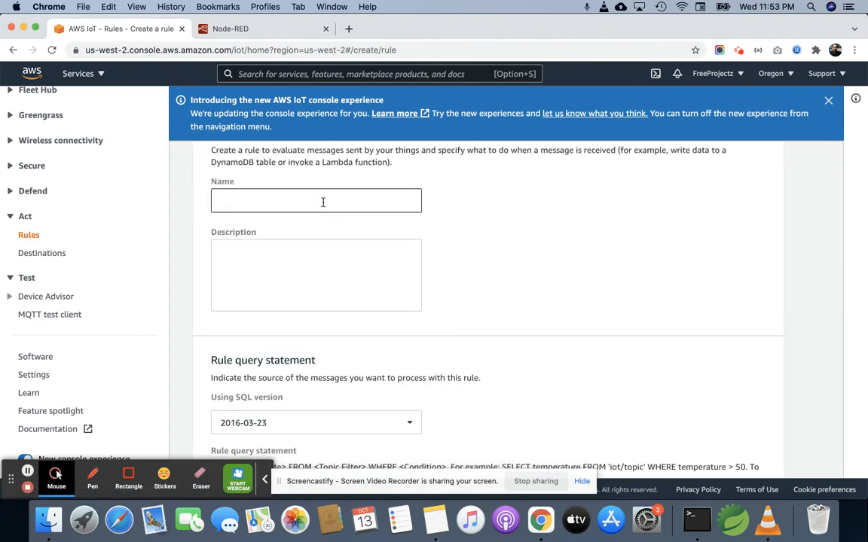
{"action": "type", "text": "Node-t"}
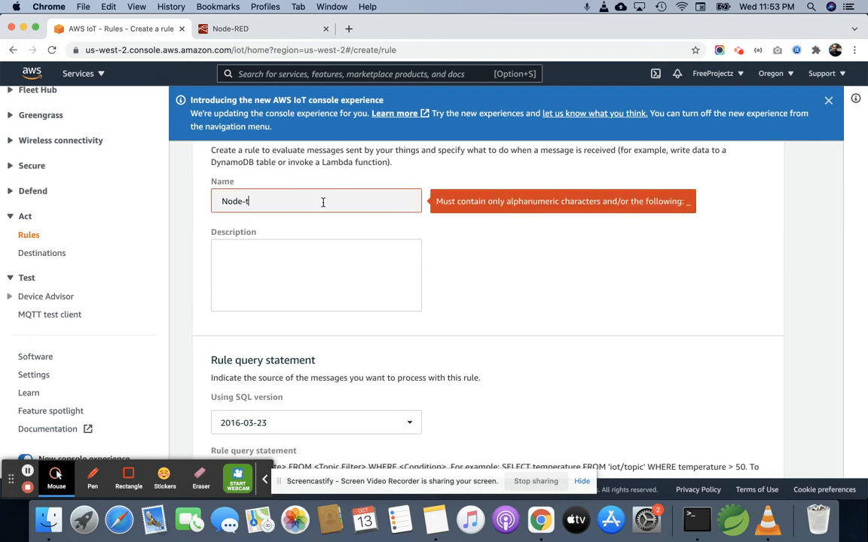
{"action": "key", "text": "BackSpace"}
{"action": "key", "text": "BackSpace"}
{"action": "key", "text": "BackSpace"}
{"action": "type", "text": "n"}
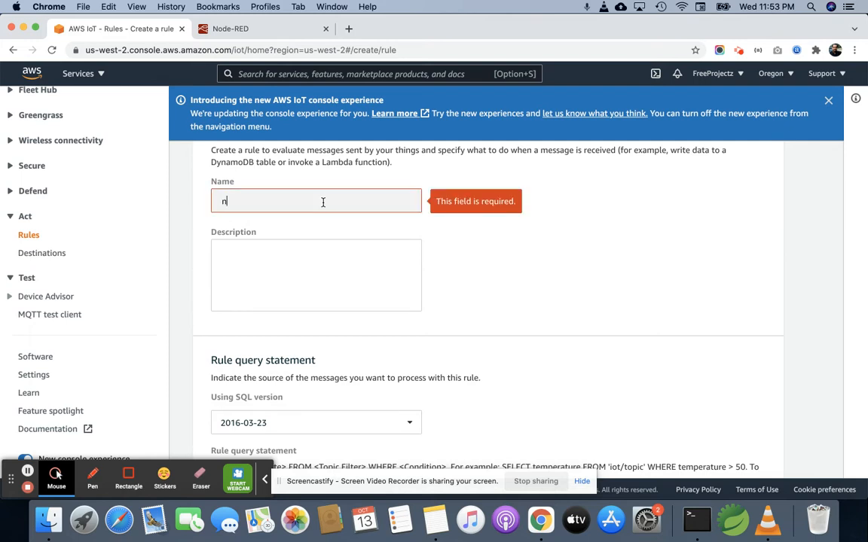
{"action": "type", "text": "ode_red_message_save_rule"}
{"action": "left_click", "coordinate": [288, 270]}
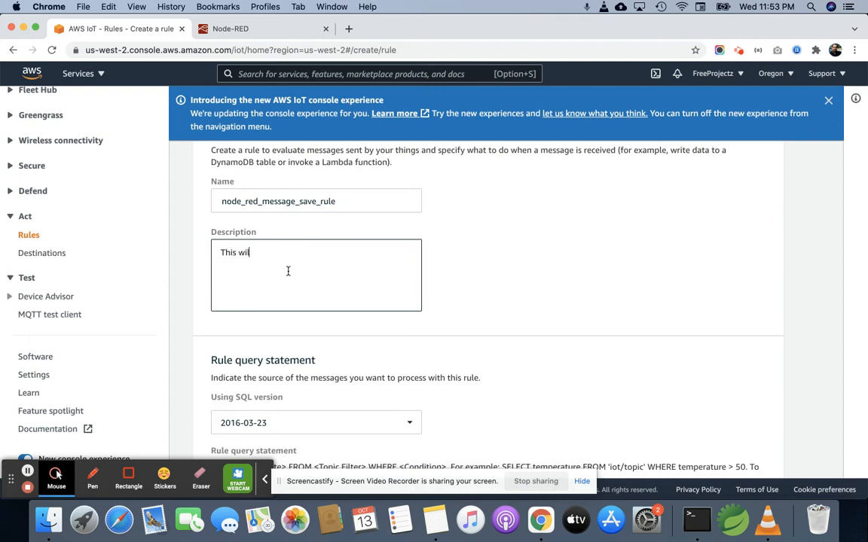
{"action": "type", "text": "This will save message in dynamo DB"}
- Review the rule query statement, switch to Node-RED and copy the topic name node-red-test from the MQTT out node
{"action": "scroll", "coordinate": [287, 271], "scroll_direction": "down", "scroll_amount": 3}
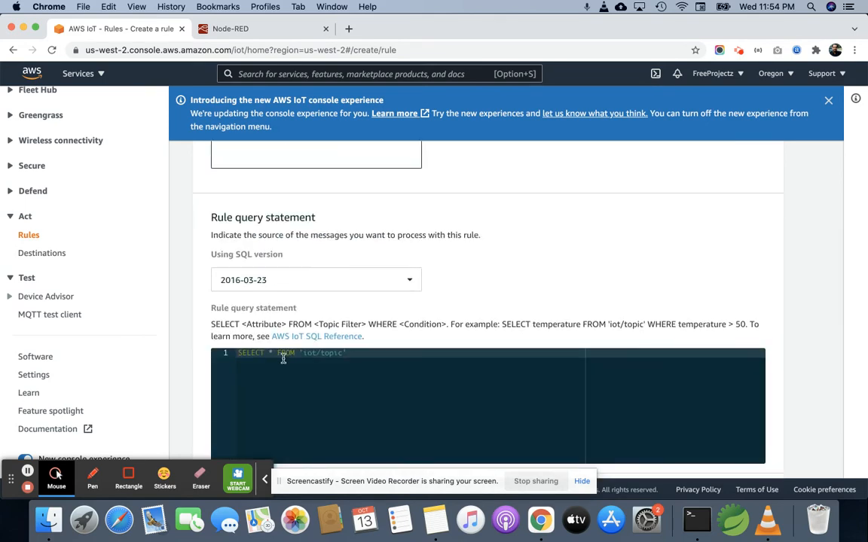
{"action": "scroll", "coordinate": [265, 363], "scroll_direction": "down", "scroll_amount": 2}
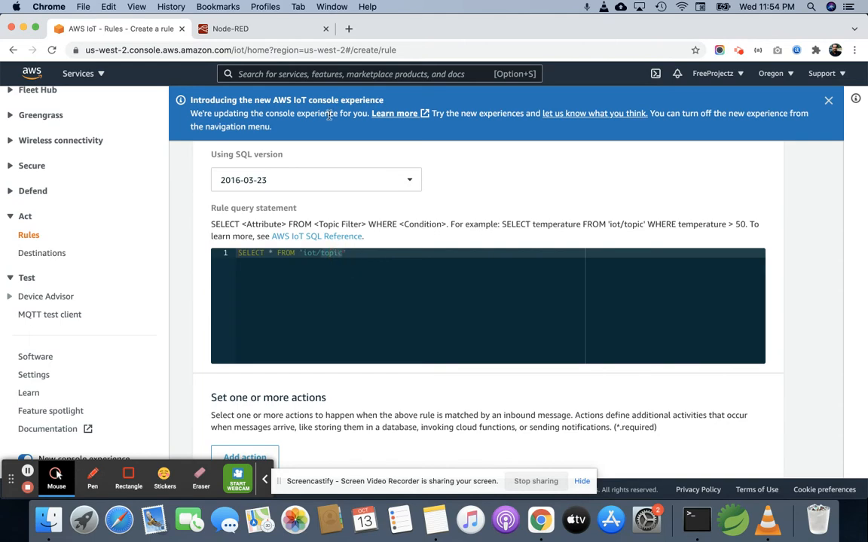
{"action": "left_click", "coordinate": [280, 28]}
{"action": "double_click", "coordinate": [431, 239]}
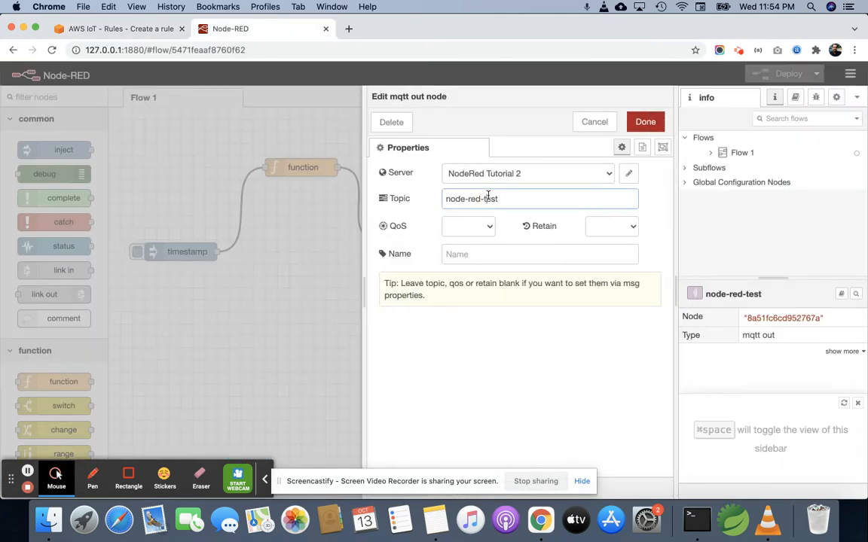
{"action": "triple_click", "coordinate": [488, 196]}
{"action": "key", "text": "super+c"}
- Switch to AWS IoT and replace the topic in the rule query so it reads SELECT * FROM 'node-red-test'
{"action": "left_click", "coordinate": [140, 29]}
{"action": "key", "text": "BackSpace"}
{"action": "key", "text": "BackSpace"}
{"action": "key", "text": "BackSpace"}
{"action": "key", "text": "BackSpace"}
{"action": "key", "text": "BackSpace"}
{"action": "key", "text": "BackSpace"}
{"action": "key", "text": "BackSpace"}
{"action": "key", "text": "super+v"}
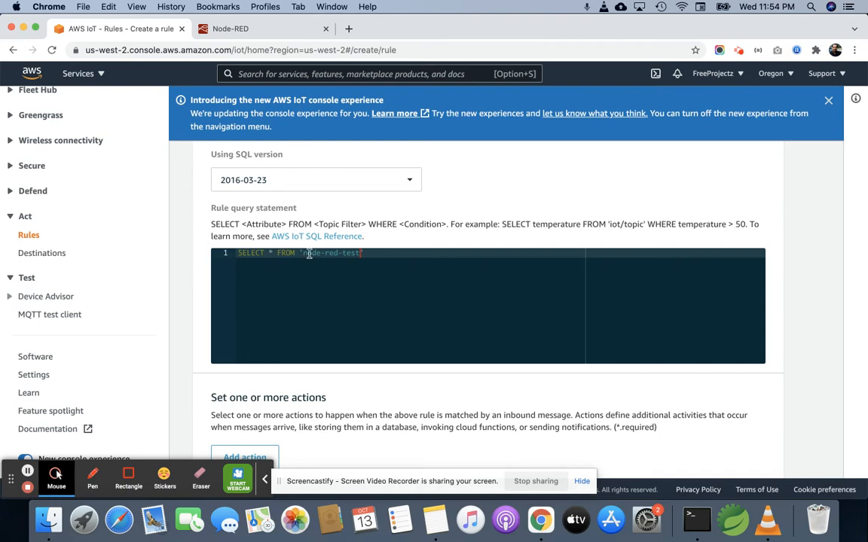
- Add the rule action that splits the message into multiple columns of a DynamoDB table (DynamoDBv2) and open its configuration
{"action": "scroll", "coordinate": [309, 254], "scroll_direction": "down", "scroll_amount": 2}
{"action": "scroll", "coordinate": [301, 271], "scroll_direction": "up", "scroll_amount": 1}
{"action": "scroll", "coordinate": [286, 294], "scroll_direction": "down", "scroll_amount": 4}
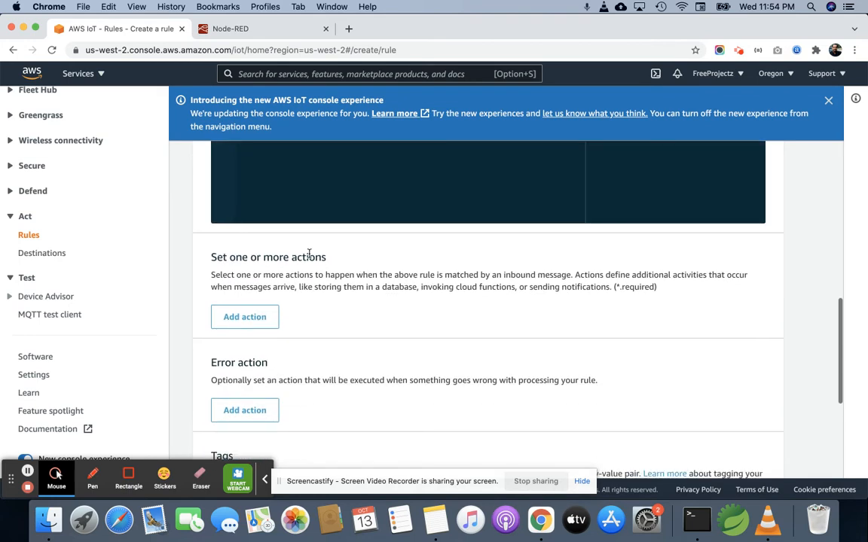
{"action": "left_click", "coordinate": [254, 323]}
{"action": "scroll", "coordinate": [332, 315], "scroll_direction": "down", "scroll_amount": 2}
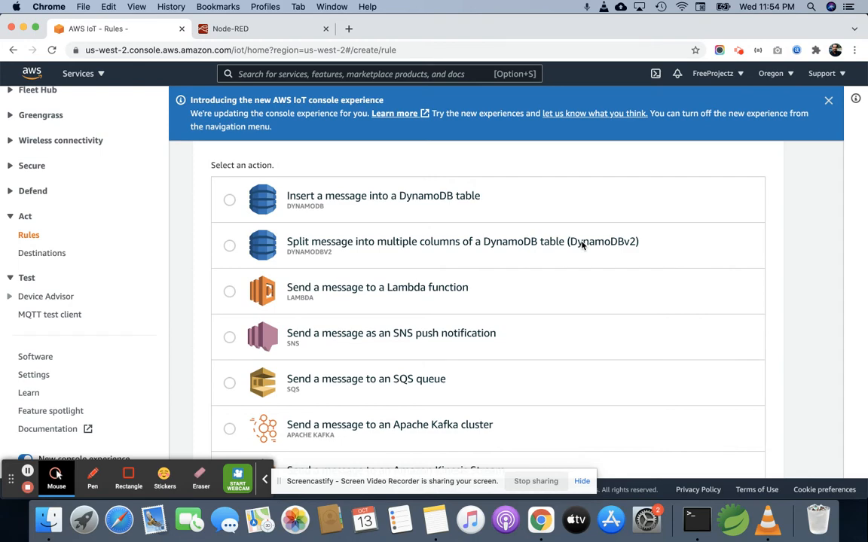
{"action": "left_click", "coordinate": [229, 248]}
{"action": "scroll", "coordinate": [422, 292], "scroll_direction": "down", "scroll_amount": 10}
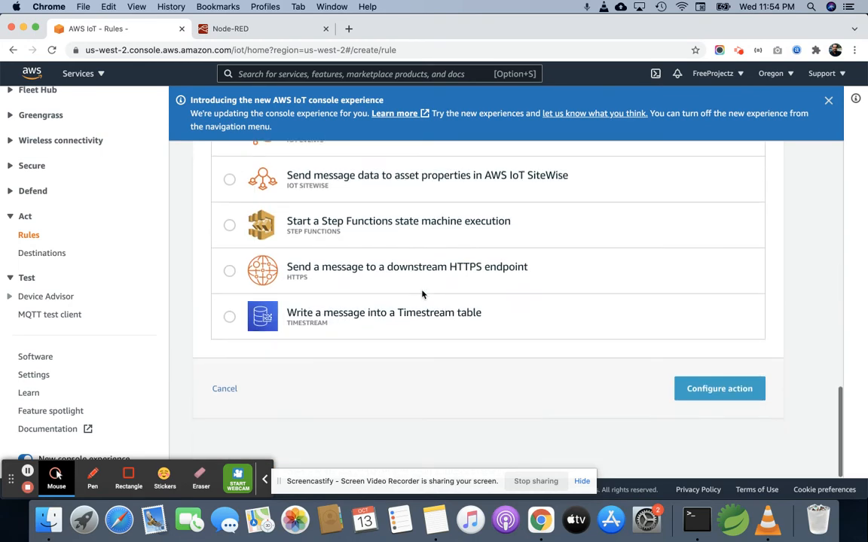
{"action": "left_click", "coordinate": [741, 400]}
- Create a new resource for the action by opening the DynamoDB tables and starting a new table
{"action": "scroll", "coordinate": [448, 354], "scroll_direction": "down", "scroll_amount": 3}
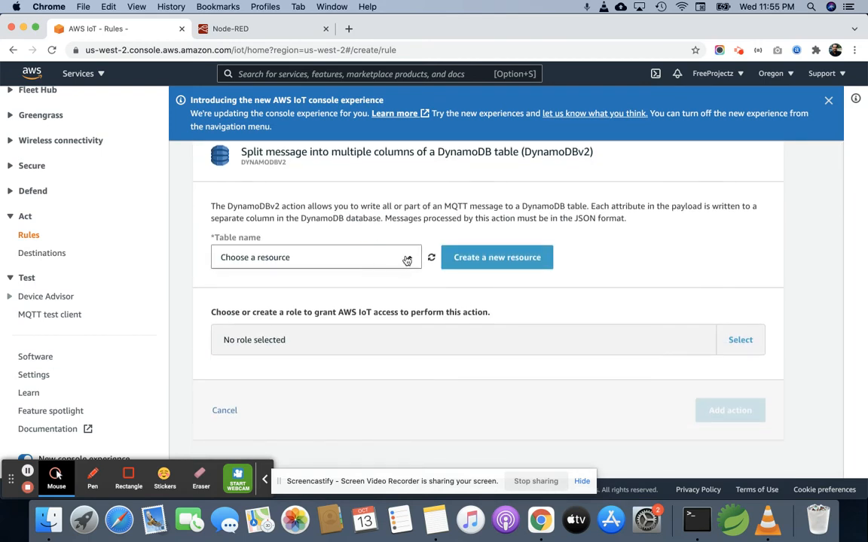
{"action": "left_click", "coordinate": [484, 262]}
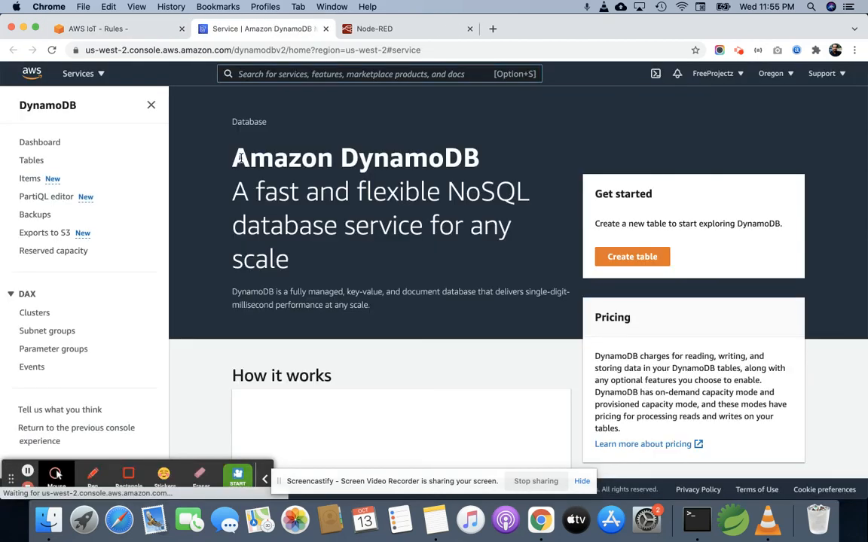
{"action": "left_click", "coordinate": [31, 160]}
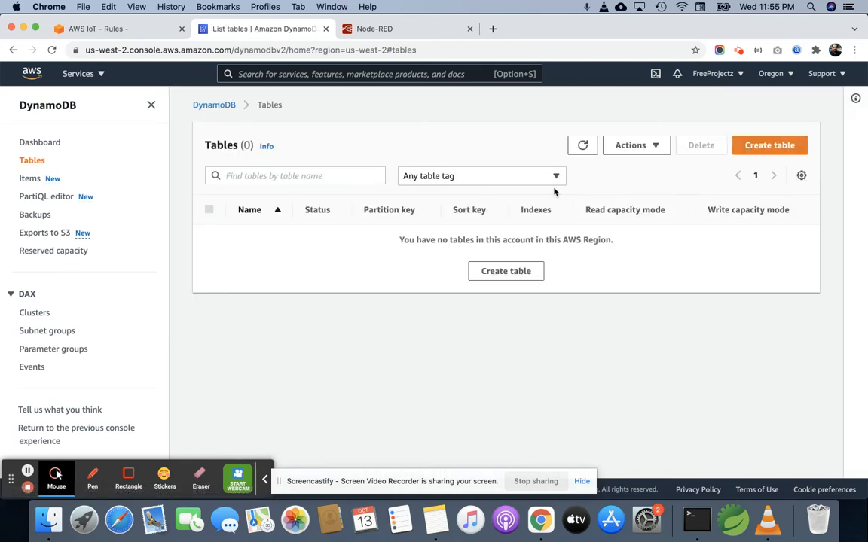
{"action": "left_click", "coordinate": [498, 272]}
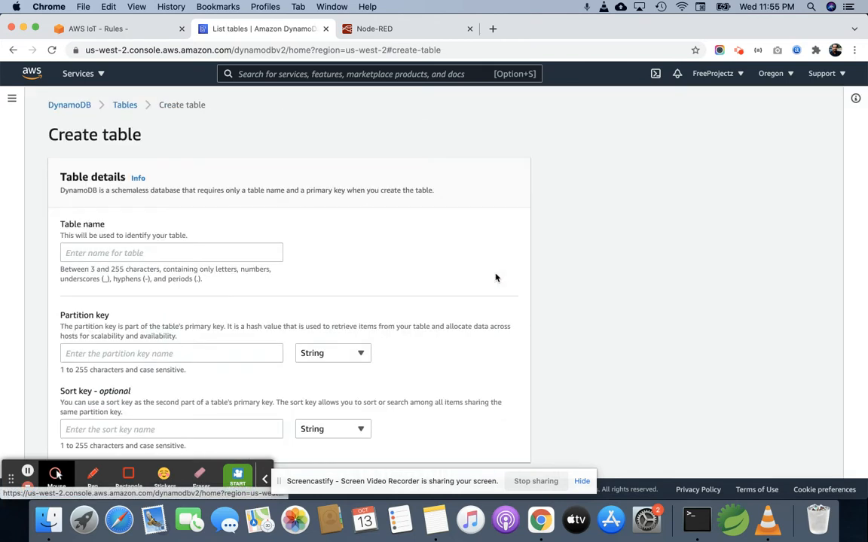
- Create the DynamoDB table node_red_data with the payload's timestamp field as its partition key
{"action": "left_click", "coordinate": [209, 250]}
{"action": "type", "text": "noo"}
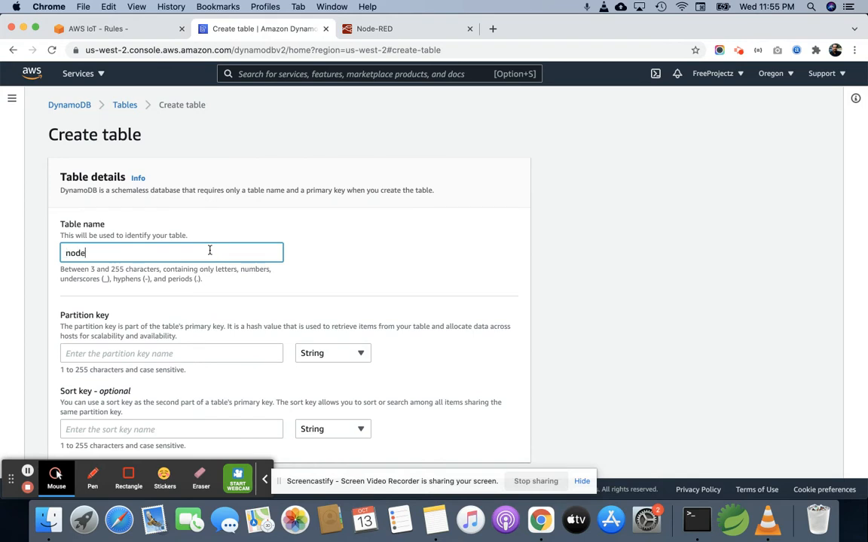
{"action": "type", "text": "e_red_data"}
{"action": "scroll", "coordinate": [268, 319], "scroll_direction": "down", "scroll_amount": 3}
{"action": "left_click", "coordinate": [155, 256]}
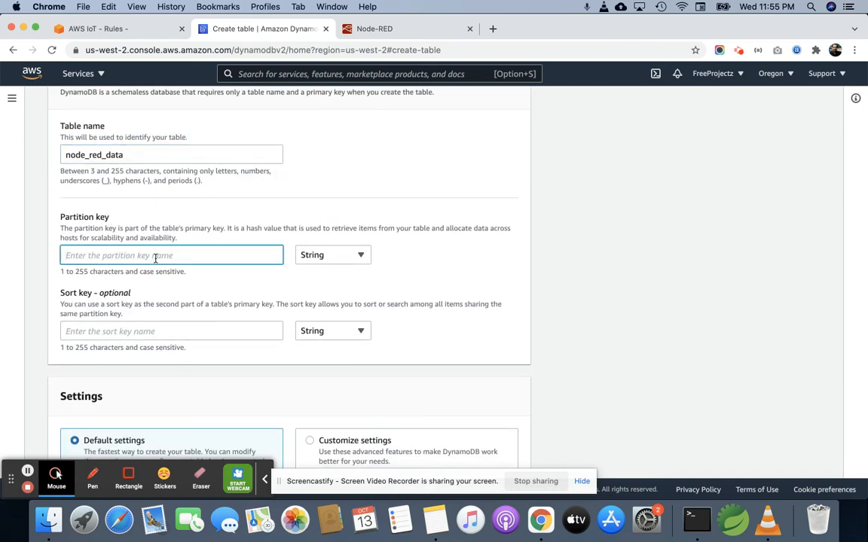
{"action": "type", "text": "timest"}
{"action": "scroll", "coordinate": [155, 258], "scroll_direction": "down", "scroll_amount": 10}
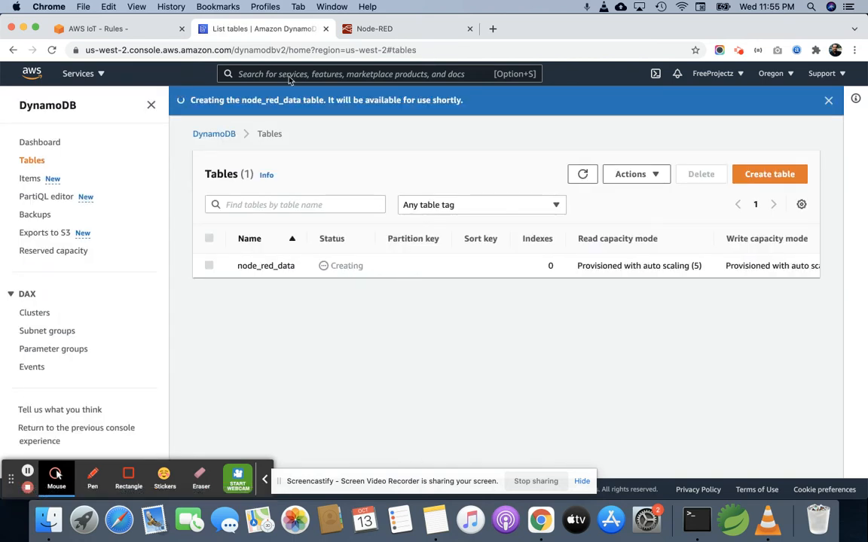
- Switch to the AWS IoT rule action and choose node_red_data as its DynamoDB table
{"action": "left_click", "coordinate": [139, 29]}
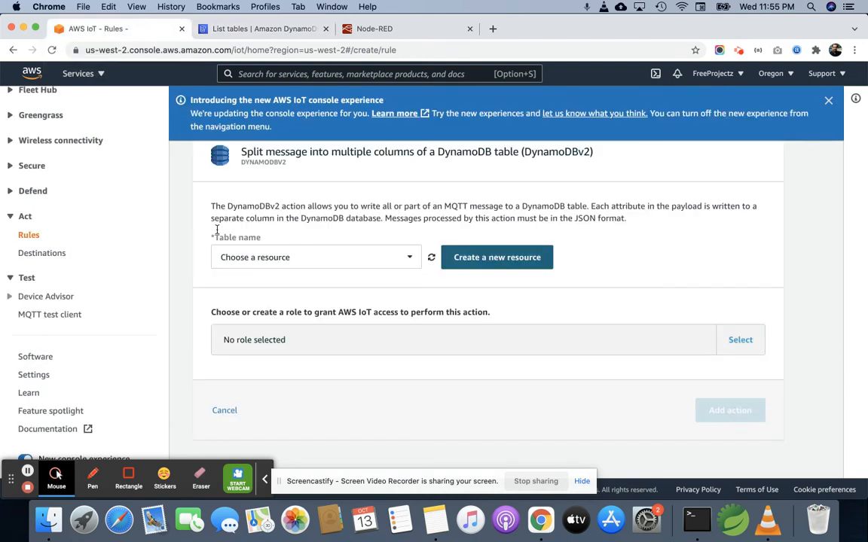
{"action": "left_click", "coordinate": [411, 258]}
{"action": "left_click", "coordinate": [263, 277]}
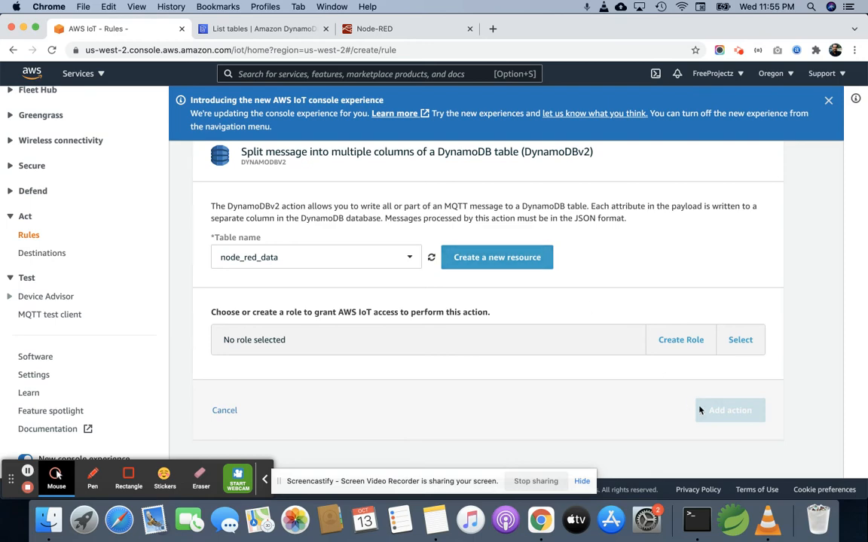
- Create a new IAM role named node_red_role_for_dynamo_db to grant AWS IoT access for the DynamoDBv2 action
{"action": "scroll", "coordinate": [699, 410], "scroll_direction": "up", "scroll_amount": 1}
{"action": "scroll", "coordinate": [699, 410], "scroll_direction": "up", "scroll_amount": 1}
{"action": "scroll", "coordinate": [699, 410], "scroll_direction": "down", "scroll_amount": 2}
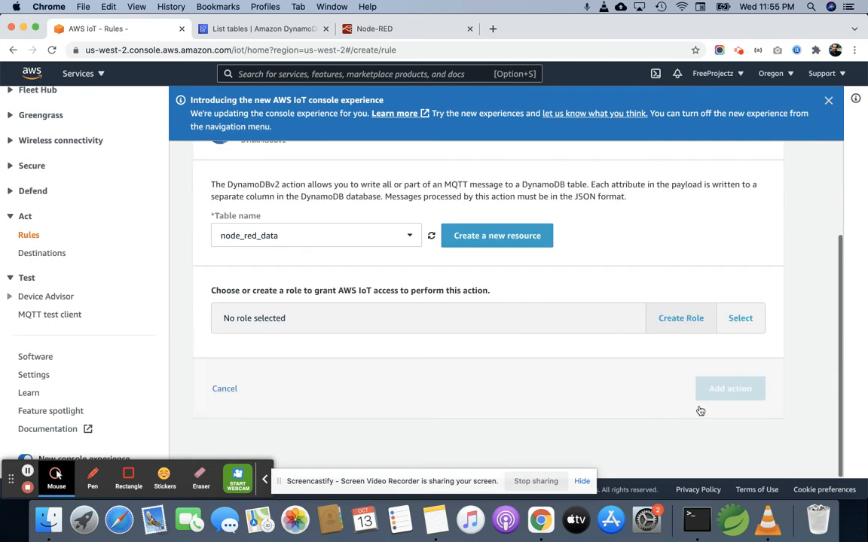
{"action": "left_click", "coordinate": [680, 318]}
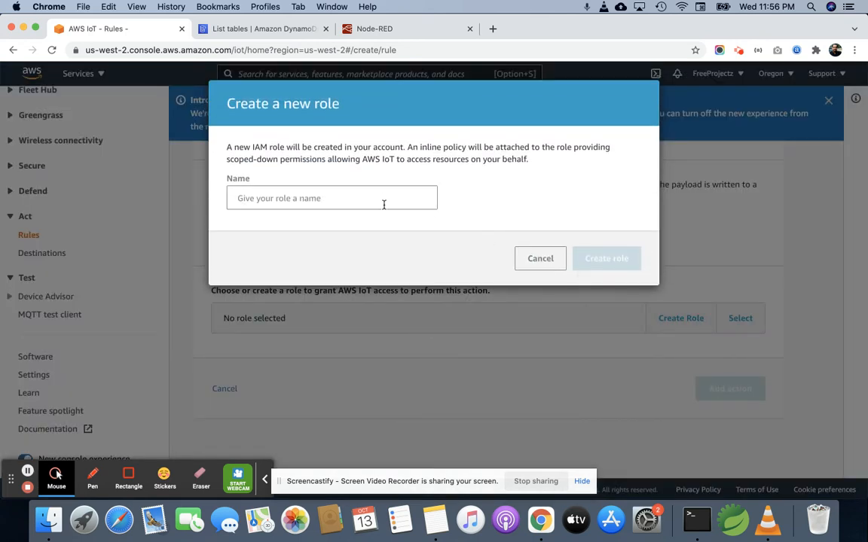
{"action": "type", "text": "node_red_role_for_dynamo_db"}
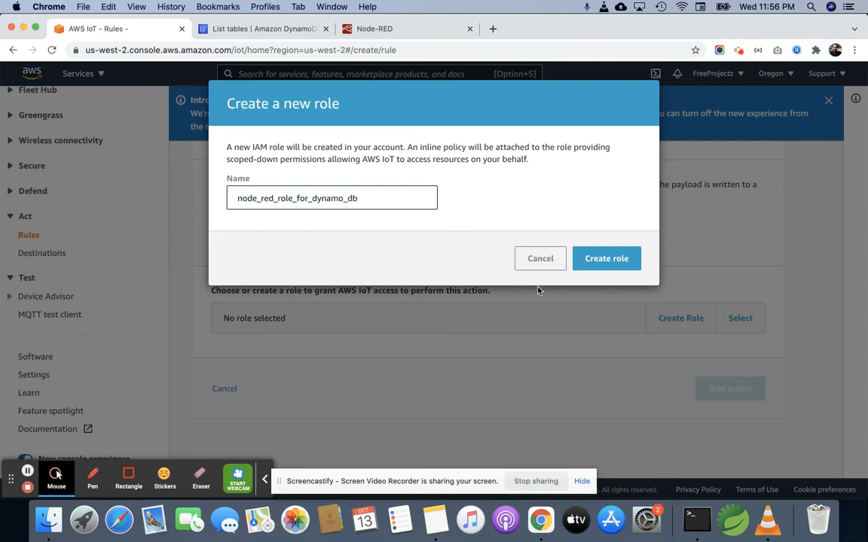
{"action": "left_click", "coordinate": [607, 259]}
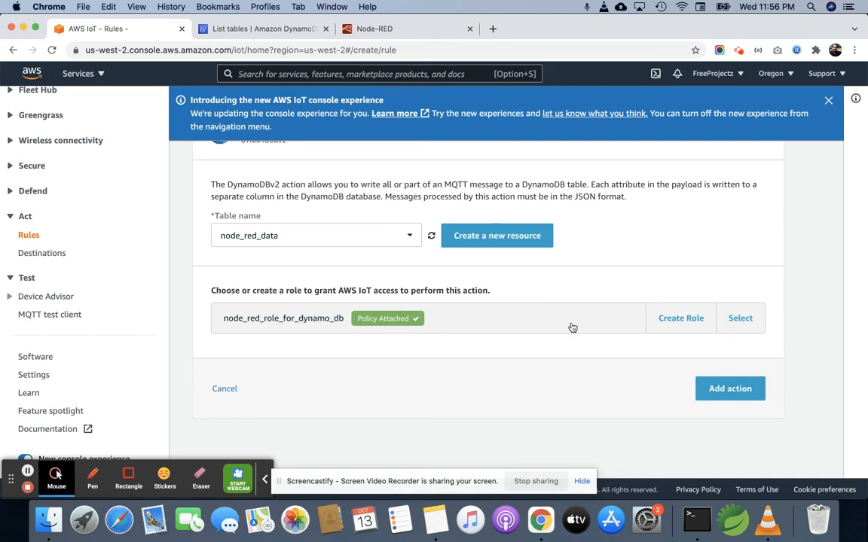
- Add the configured DynamoDBv2 action to the rule
{"action": "scroll", "coordinate": [520, 312], "scroll_direction": "up", "scroll_amount": 2}
{"action": "scroll", "coordinate": [558, 319], "scroll_direction": "down", "scroll_amount": 2}
{"action": "left_click", "coordinate": [725, 388]}
- Review the rule's query statement and actions, and create the rule
{"action": "scroll", "coordinate": [581, 300], "scroll_direction": "down", "scroll_amount": 3}
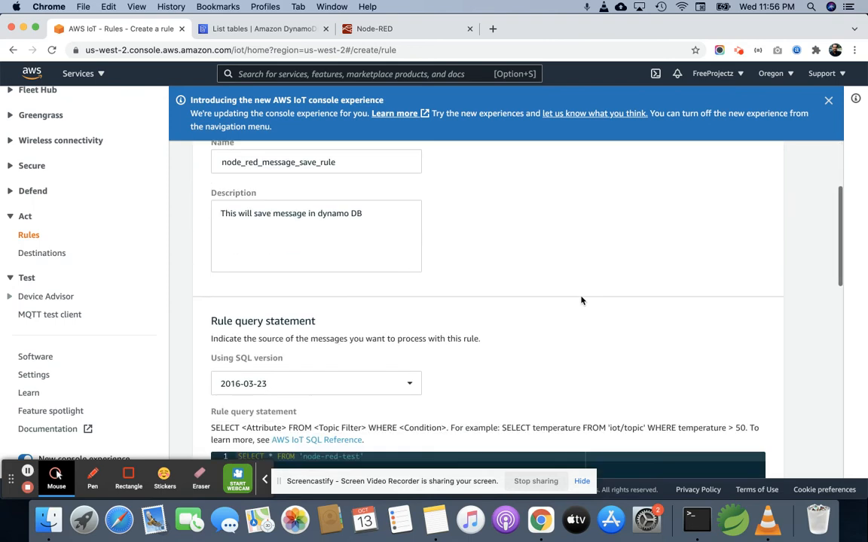
{"action": "scroll", "coordinate": [581, 300], "scroll_direction": "up", "scroll_amount": 1}
{"action": "scroll", "coordinate": [580, 300], "scroll_direction": "down", "scroll_amount": 3}
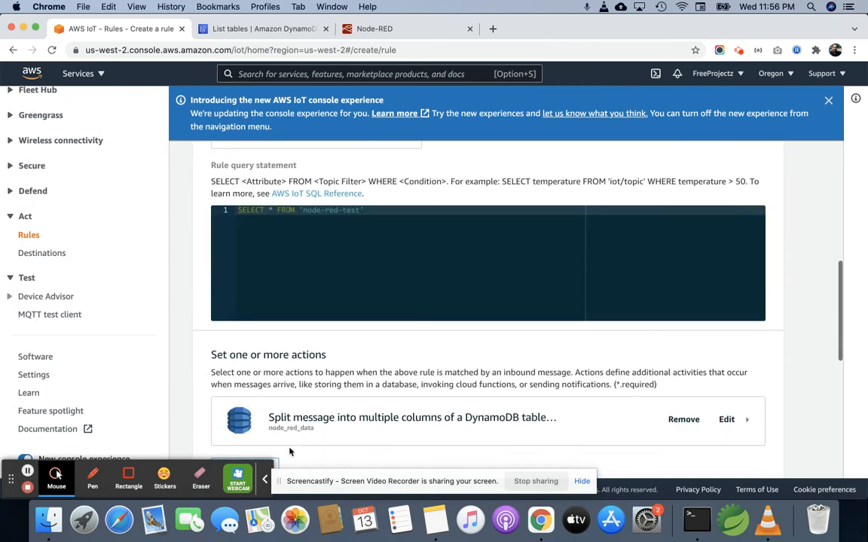
{"action": "scroll", "coordinate": [376, 431], "scroll_direction": "down", "scroll_amount": 3}
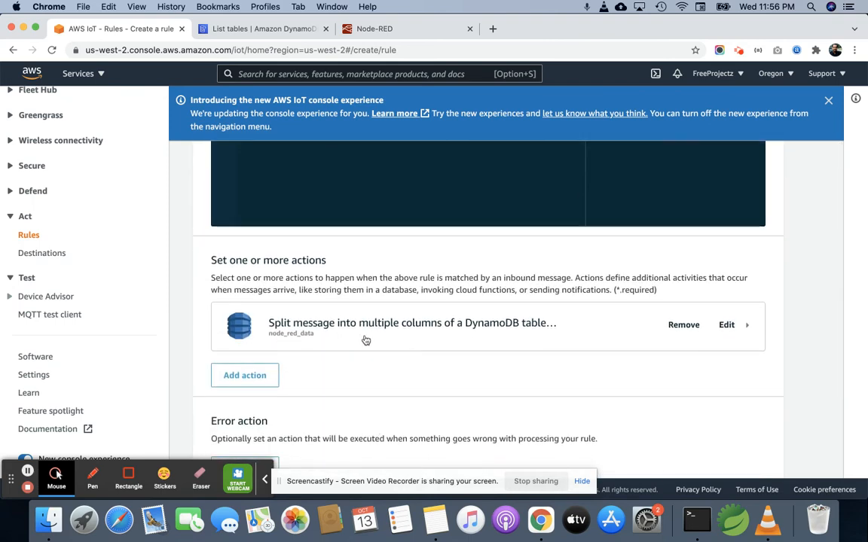
{"action": "scroll", "coordinate": [365, 341], "scroll_direction": "down", "scroll_amount": 8}
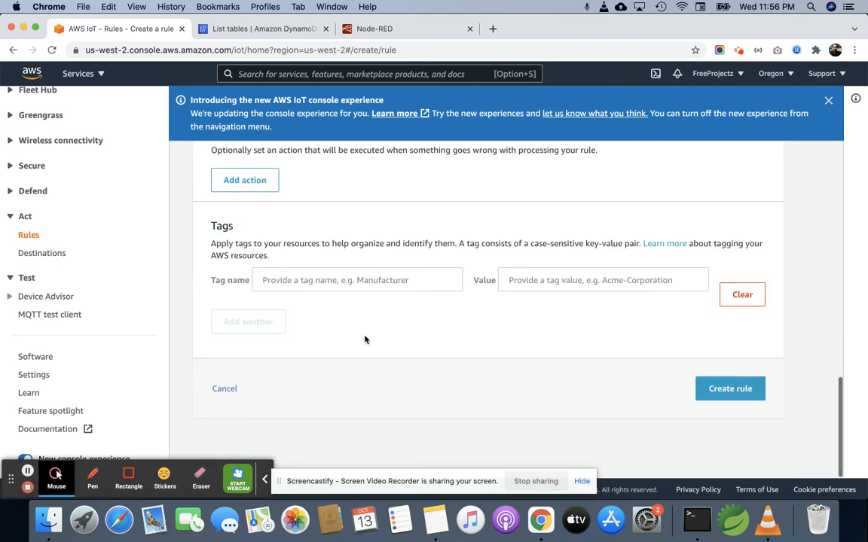
{"action": "scroll", "coordinate": [365, 340], "scroll_direction": "up", "scroll_amount": 15}
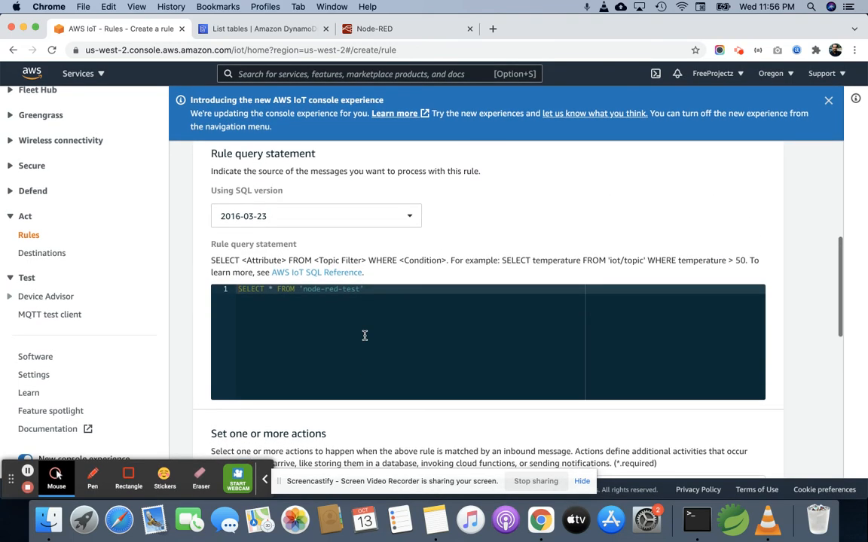
{"action": "scroll", "coordinate": [390, 324], "scroll_direction": "down", "scroll_amount": 15}
{"action": "left_click", "coordinate": [720, 394]}
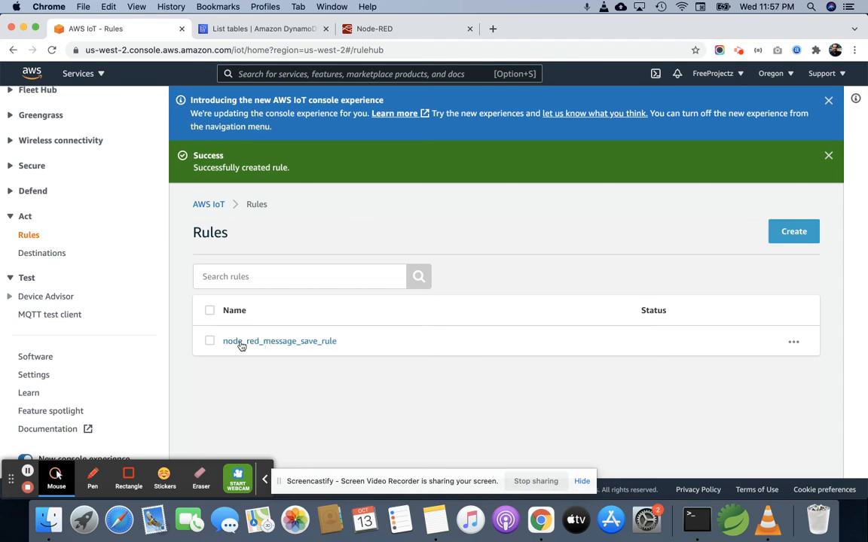
- Open the rule node_red_message_save_rule, and view the items of the node_red_data table in DynamoDB
{"action": "left_click", "coordinate": [276, 341]}
{"action": "left_click", "coordinate": [258, 30]}
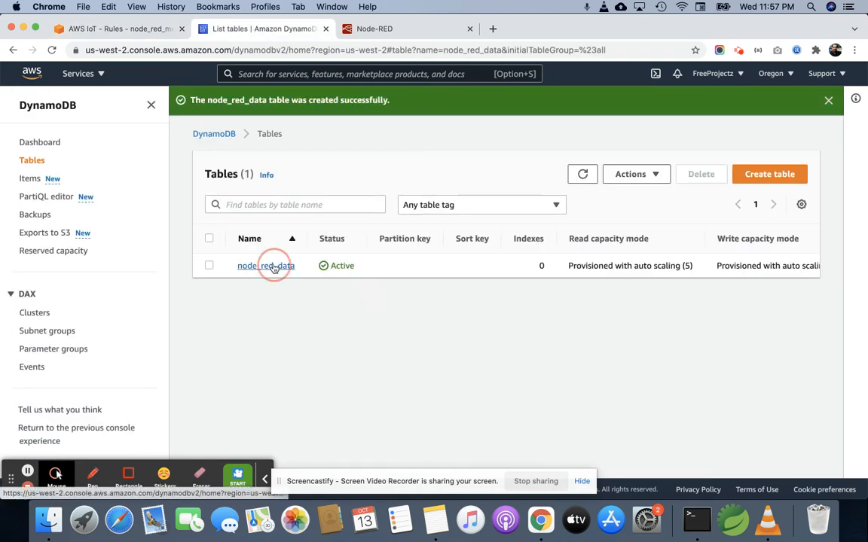
{"action": "left_click", "coordinate": [279, 266]}
{"action": "left_click", "coordinate": [784, 136]}
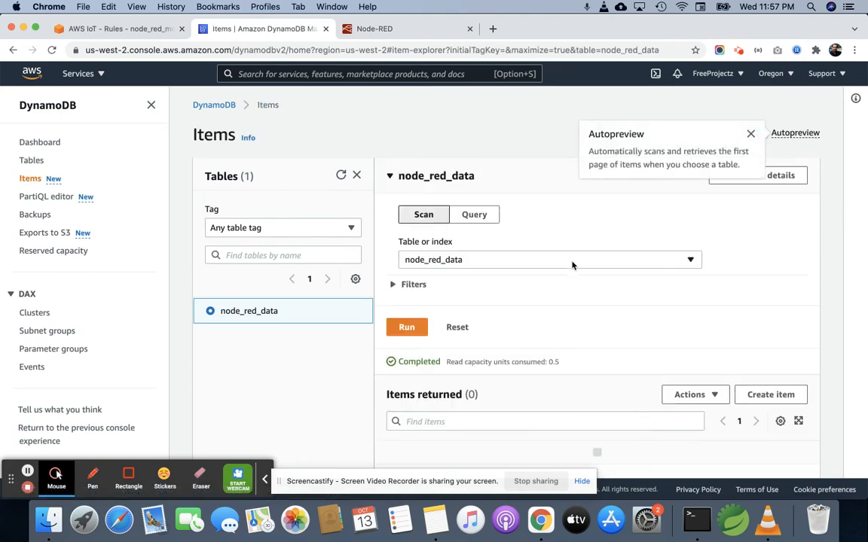
{"action": "scroll", "coordinate": [540, 368], "scroll_direction": "down", "scroll_amount": 3}
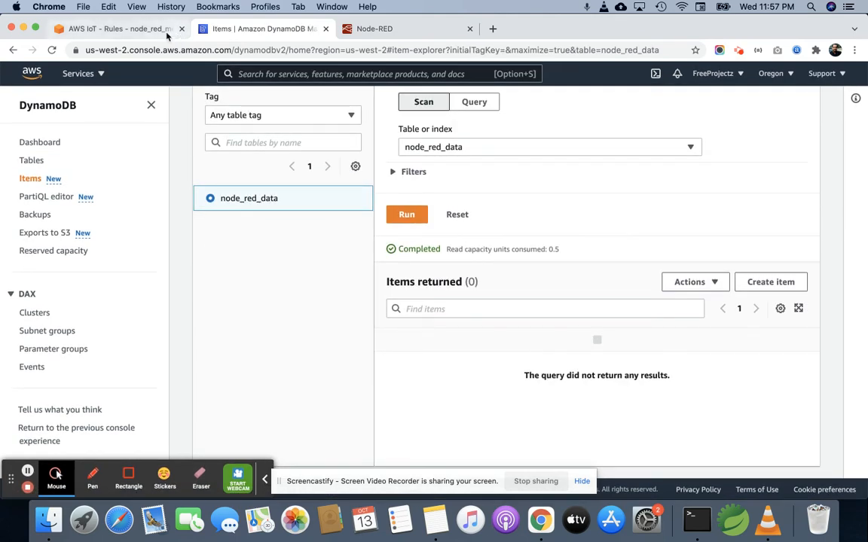
- Subscribe to the topic node-red-test in the AWS IoT MQTT test client and clear its earlier messages
{"action": "left_click", "coordinate": [93, 30]}
{"action": "scroll", "coordinate": [143, 362], "scroll_direction": "down", "scroll_amount": 1}
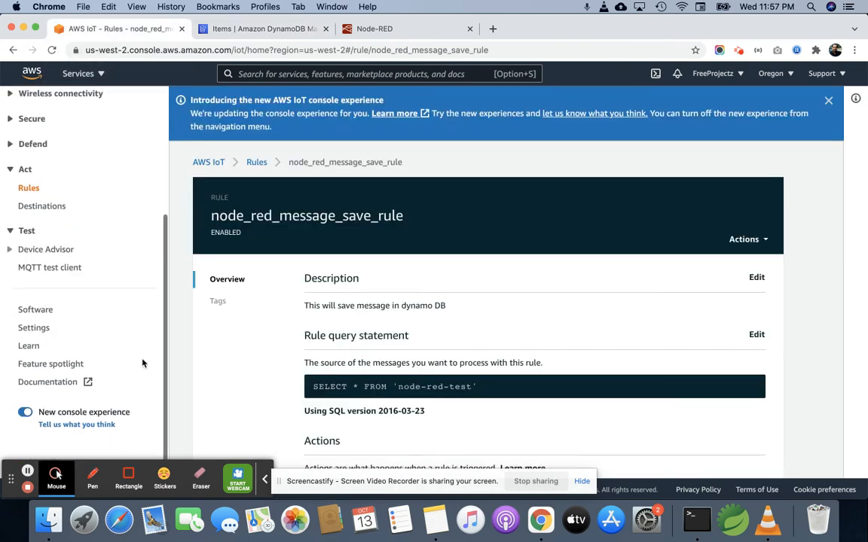
{"action": "left_click", "coordinate": [68, 273]}
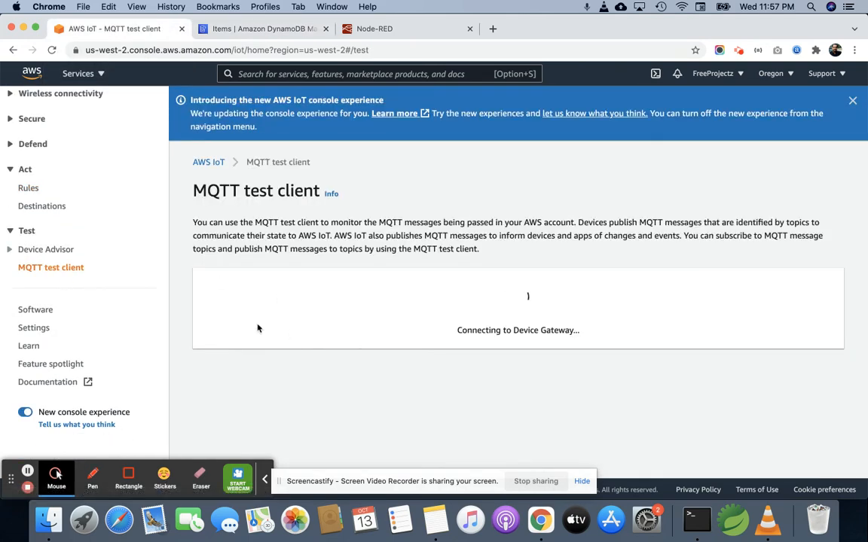
{"action": "left_click", "coordinate": [287, 353]}
{"action": "type", "text": "node-red-test"}
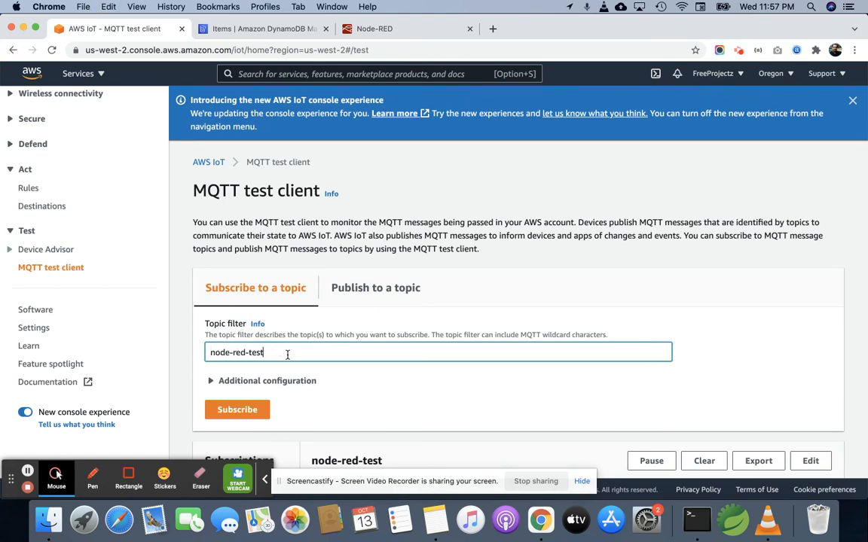
{"action": "key", "text": "Return"}
{"action": "scroll", "coordinate": [407, 316], "scroll_direction": "down", "scroll_amount": 5}
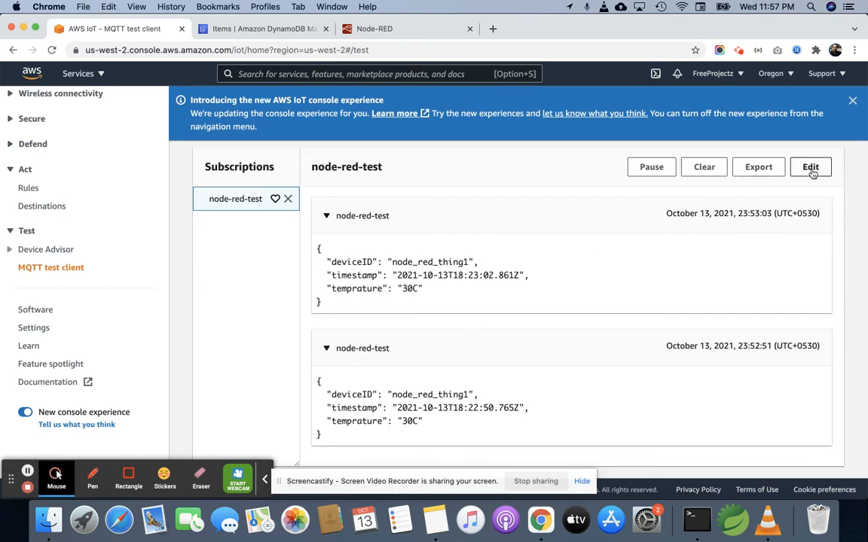
{"action": "left_click", "coordinate": [690, 168]}
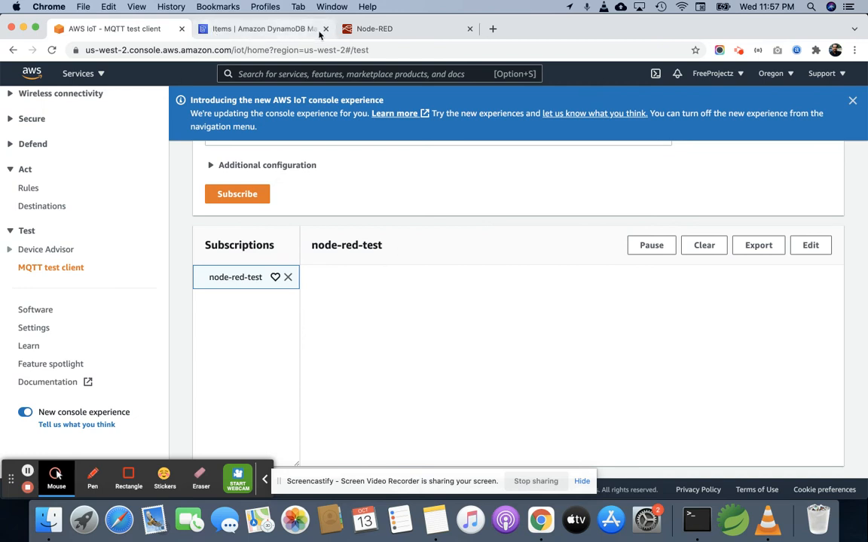
- Switch to Node-RED, trigger the timestamp inject node once, and check the message in the MQTT test client
{"action": "left_click", "coordinate": [369, 28]}
{"action": "key", "text": "Escape"}
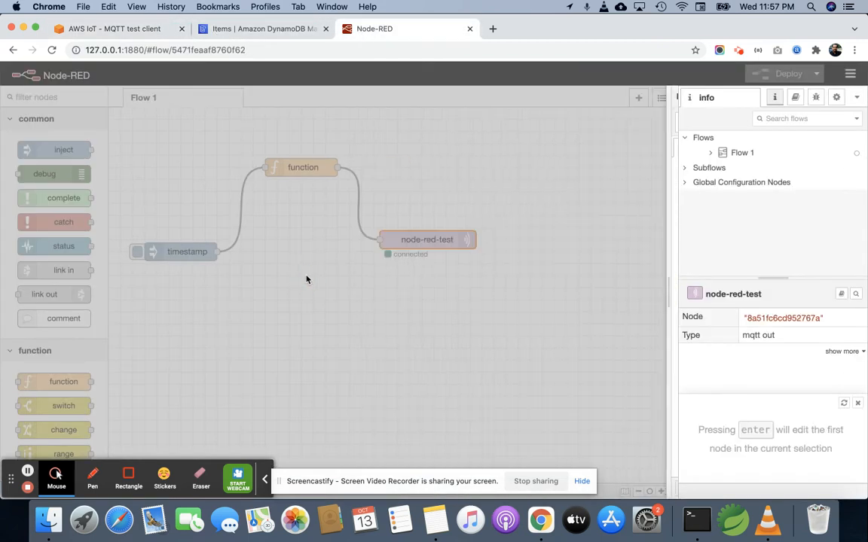
{"action": "left_click", "coordinate": [137, 257]}
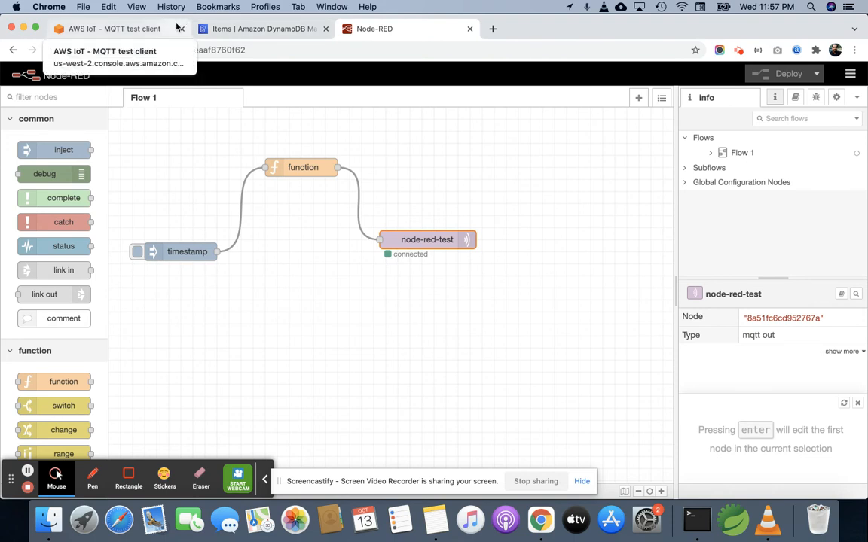
{"action": "left_click", "coordinate": [111, 29]}
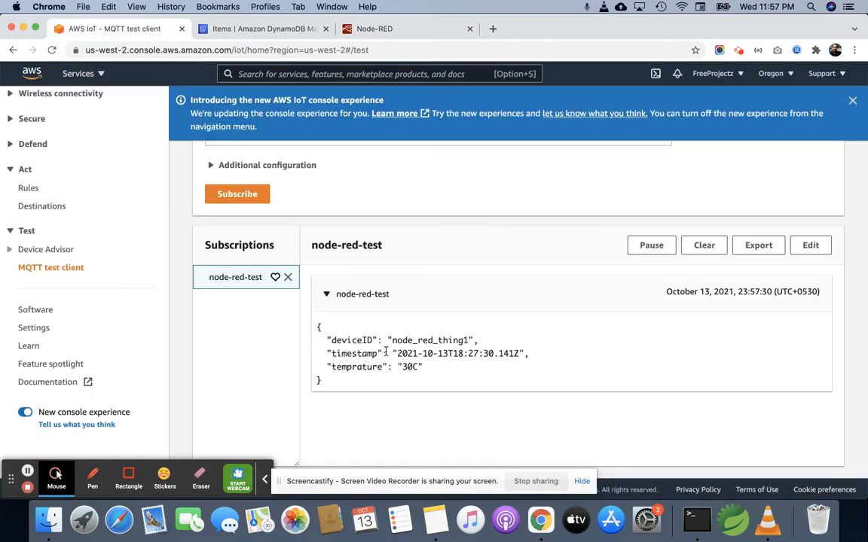
- Run the scan of the node_red_data table again in DynamoDB and inspect the saved item's attributes without changing them
{"action": "left_click", "coordinate": [259, 29]}
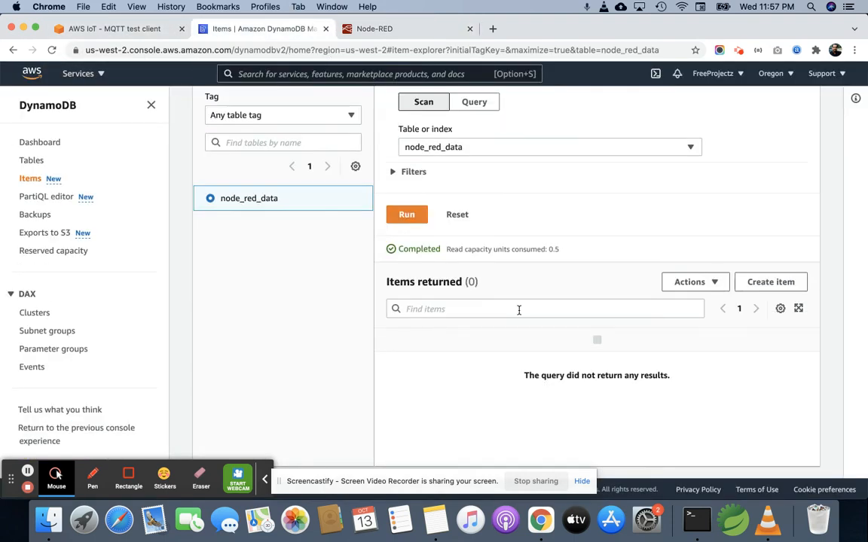
{"action": "left_click", "coordinate": [395, 219]}
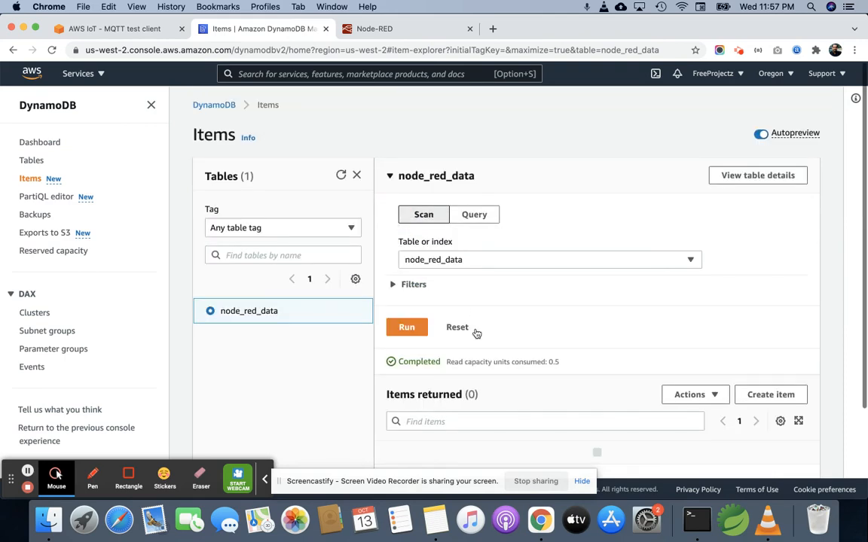
{"action": "scroll", "coordinate": [478, 342], "scroll_direction": "down", "scroll_amount": 4}
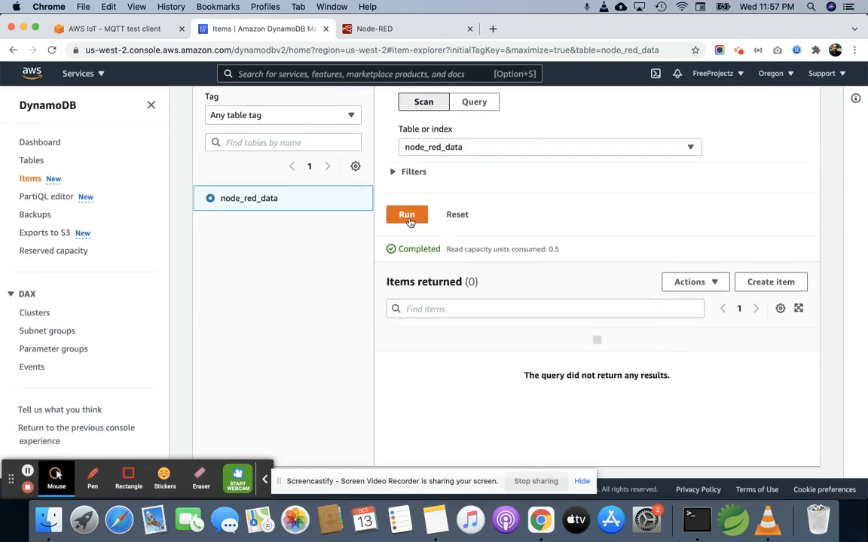
{"action": "left_click", "coordinate": [407, 218]}
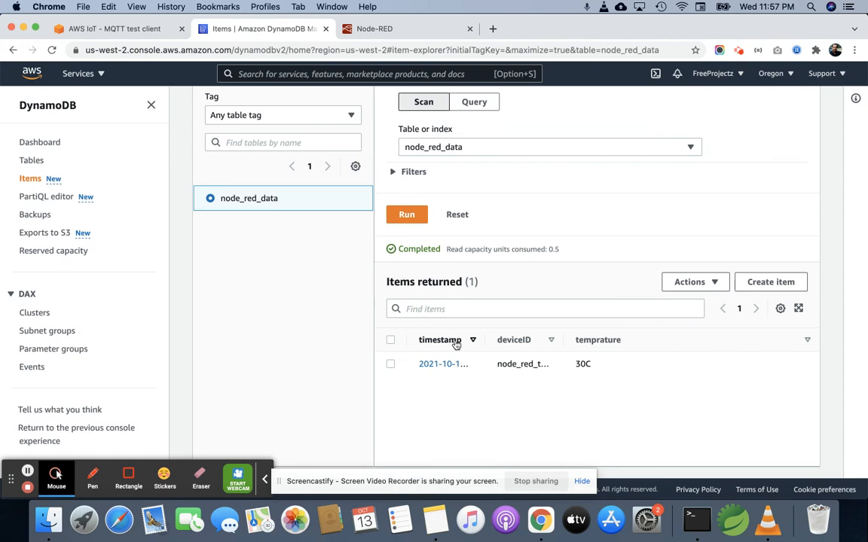
{"action": "left_click", "coordinate": [438, 365]}
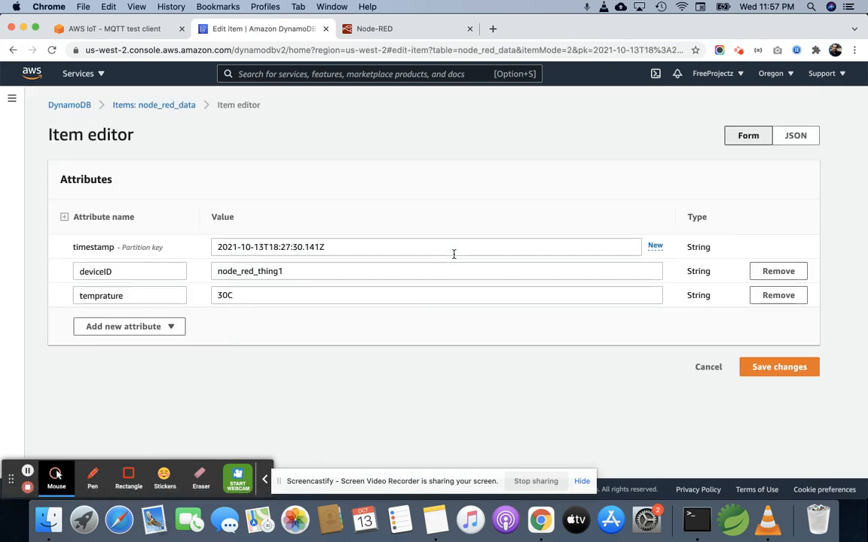
{"action": "left_click", "coordinate": [704, 367]}
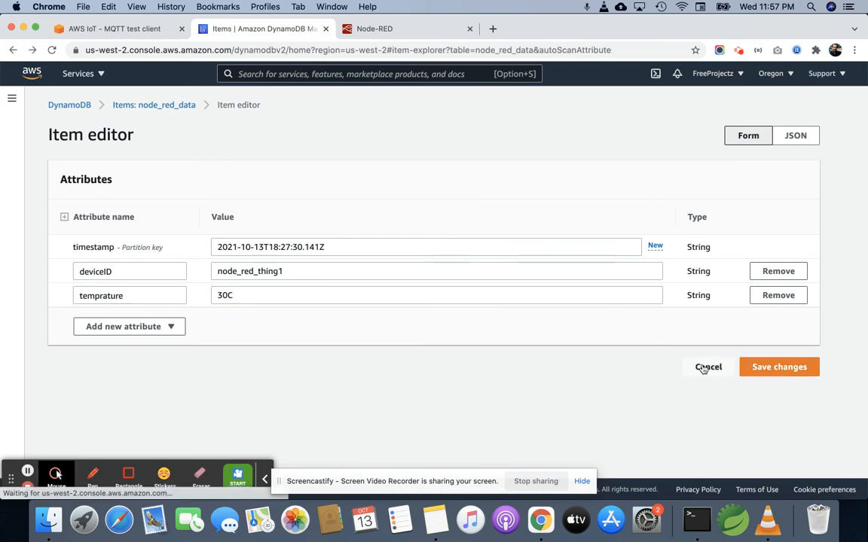
{"action": "scroll", "coordinate": [562, 315], "scroll_direction": "down", "scroll_amount": 3}
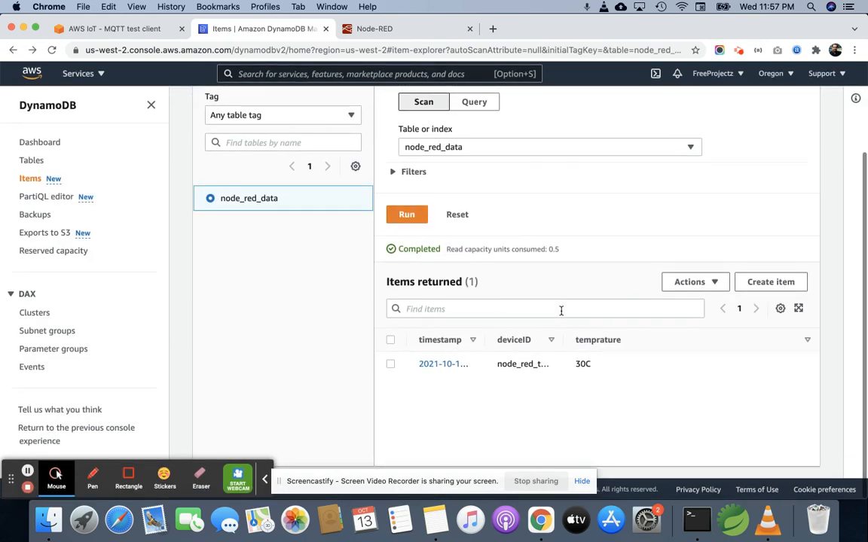
- Set the Node-RED timestamp inject node to repeat at an interval of every 3 seconds and deploy the flow
{"action": "left_click", "coordinate": [116, 30]}
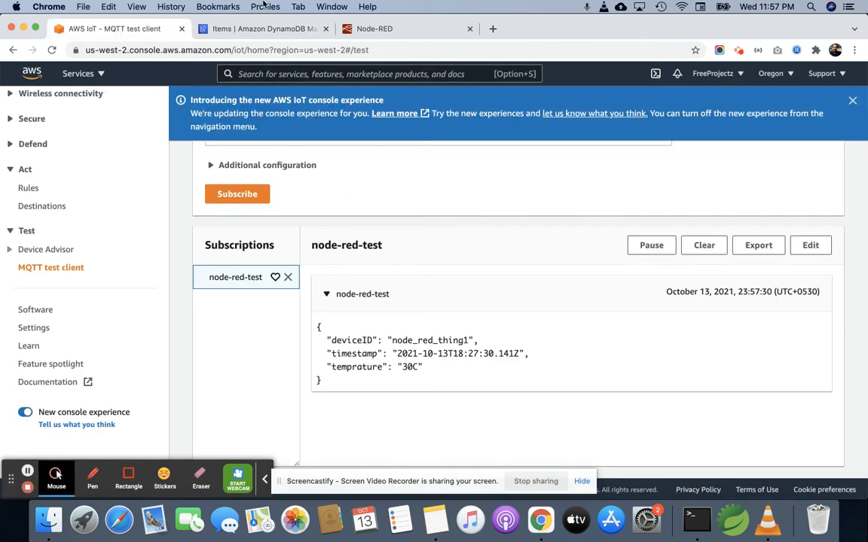
{"action": "left_click", "coordinate": [374, 30]}
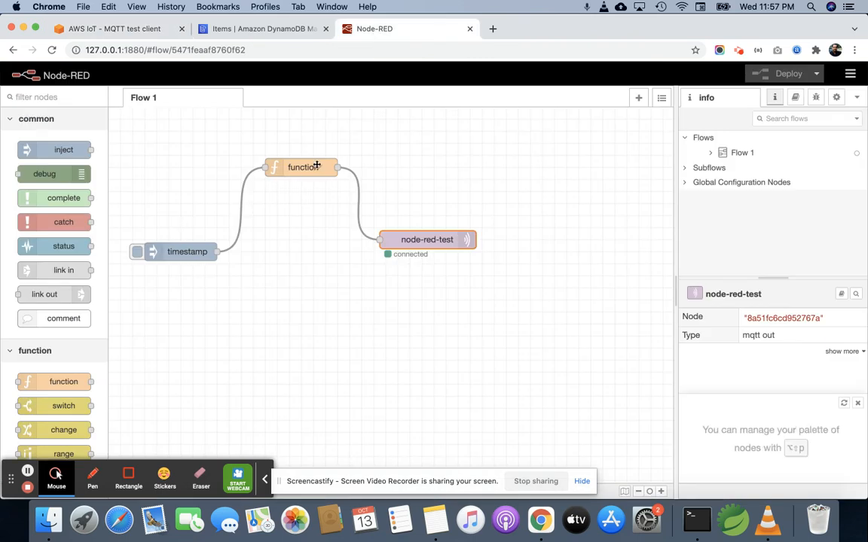
{"action": "double_click", "coordinate": [181, 253]}
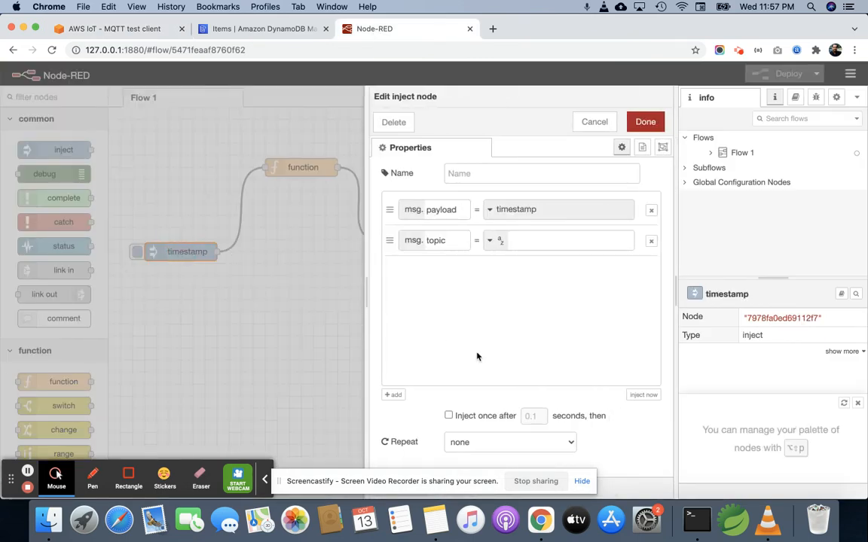
{"action": "left_click", "coordinate": [509, 445]}
{"action": "left_click", "coordinate": [492, 454]}
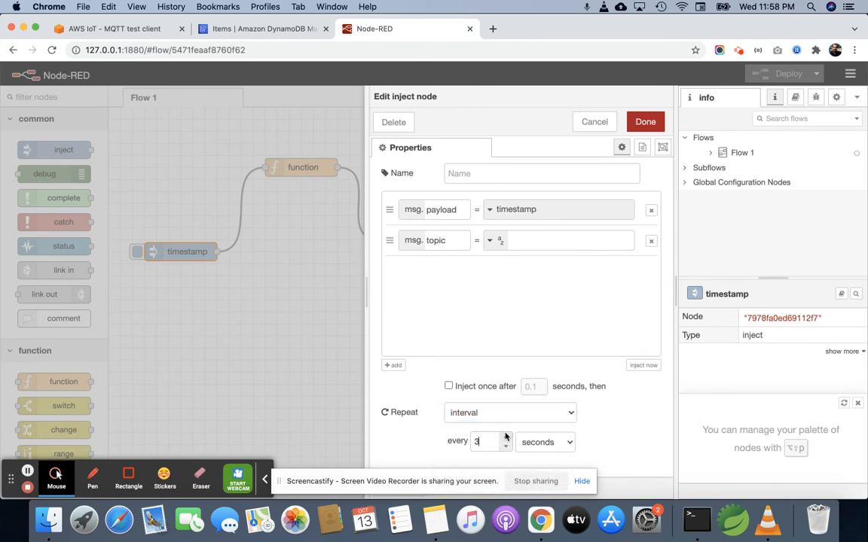
{"action": "left_click", "coordinate": [656, 118]}
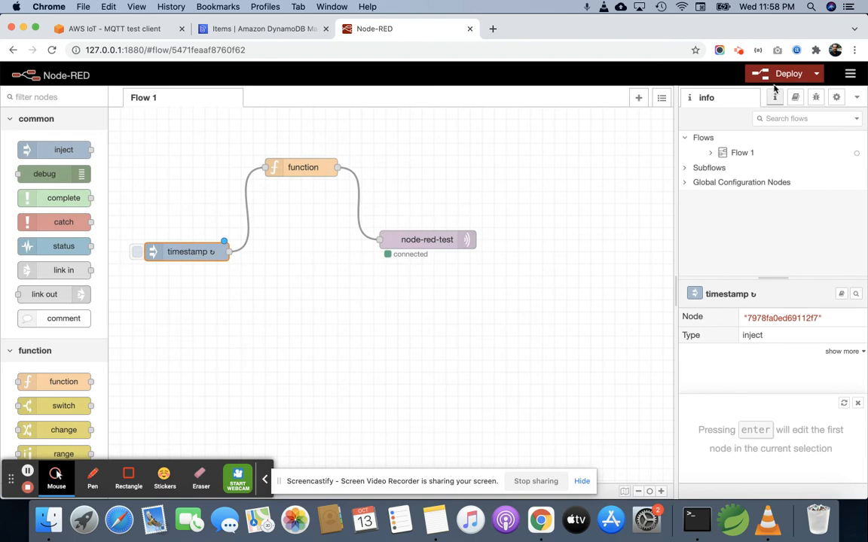
{"action": "left_click", "coordinate": [798, 74]}
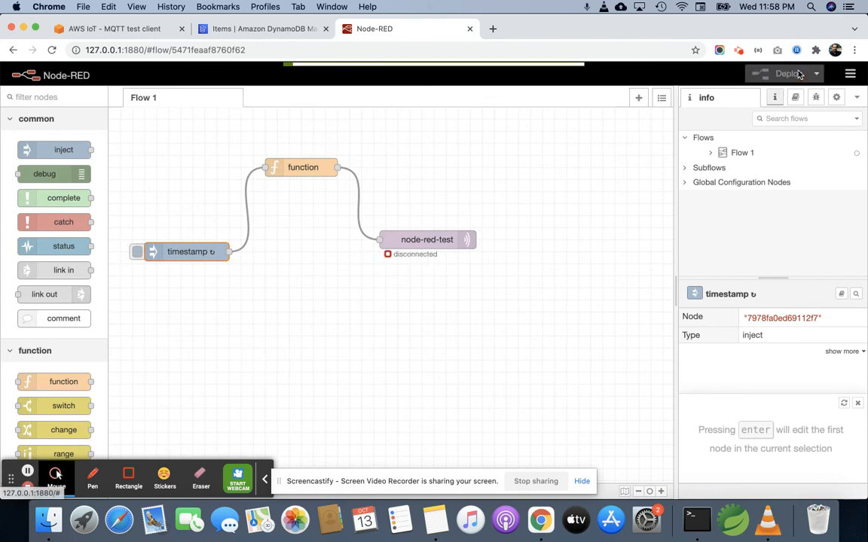
- Check the node-red-test messages in the AWS IoT MQTT test client, and run the DynamoDB scan of node_red_data twice to check for new items
{"action": "left_click", "coordinate": [117, 31]}
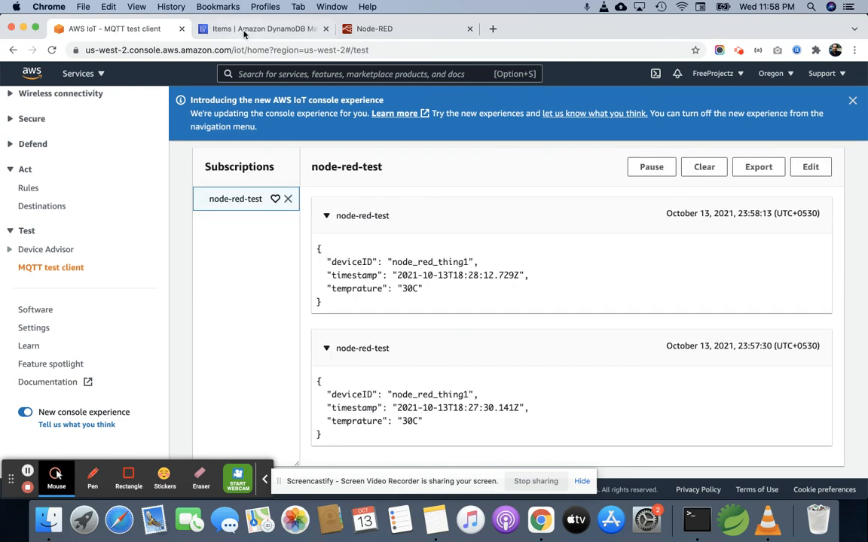
{"action": "left_click", "coordinate": [220, 28]}
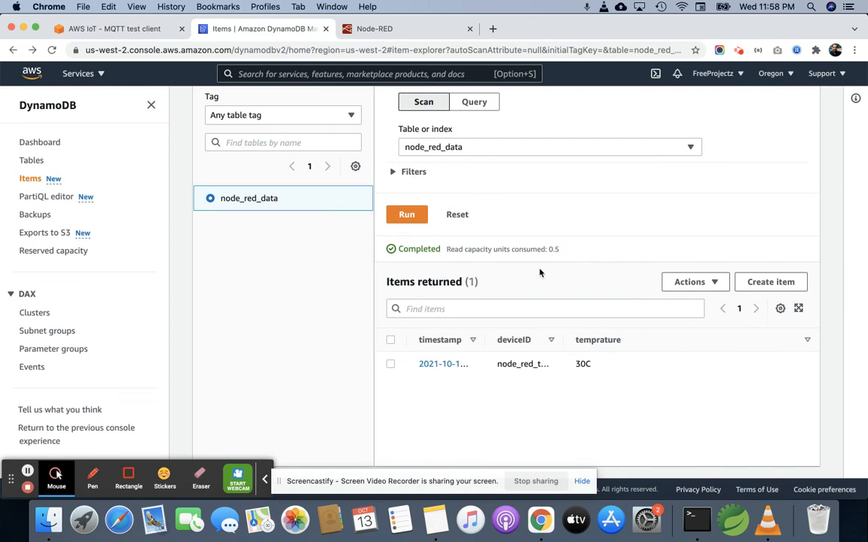
{"action": "scroll", "coordinate": [539, 273], "scroll_direction": "up", "scroll_amount": 3}
{"action": "scroll", "coordinate": [572, 221], "scroll_direction": "down", "scroll_amount": 3}
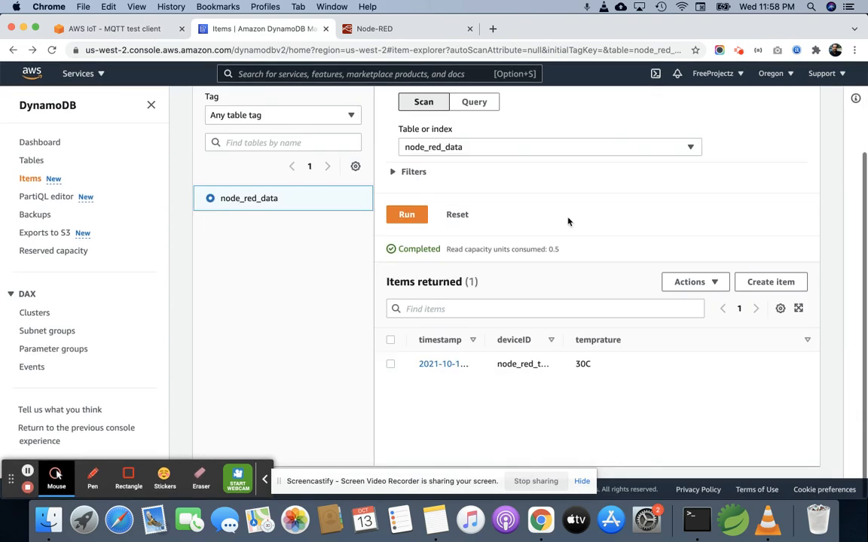
{"action": "left_click", "coordinate": [404, 221]}
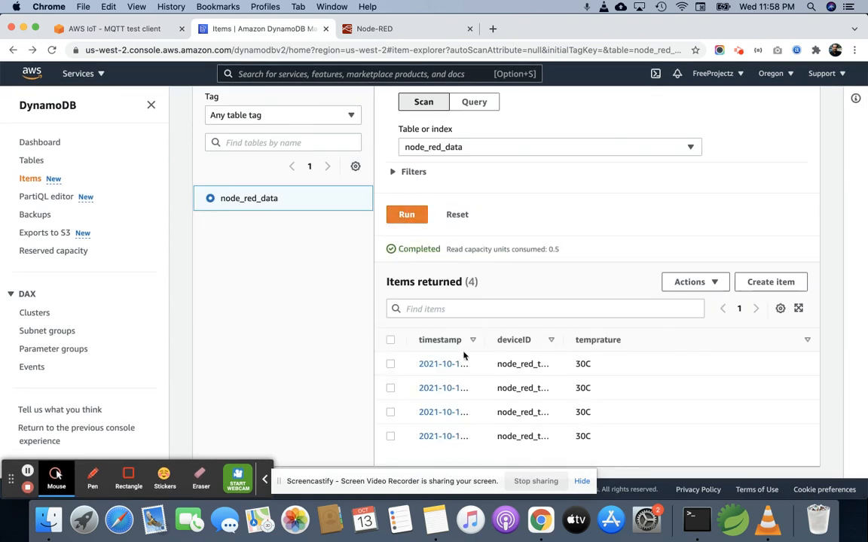
{"action": "left_click", "coordinate": [406, 215]}
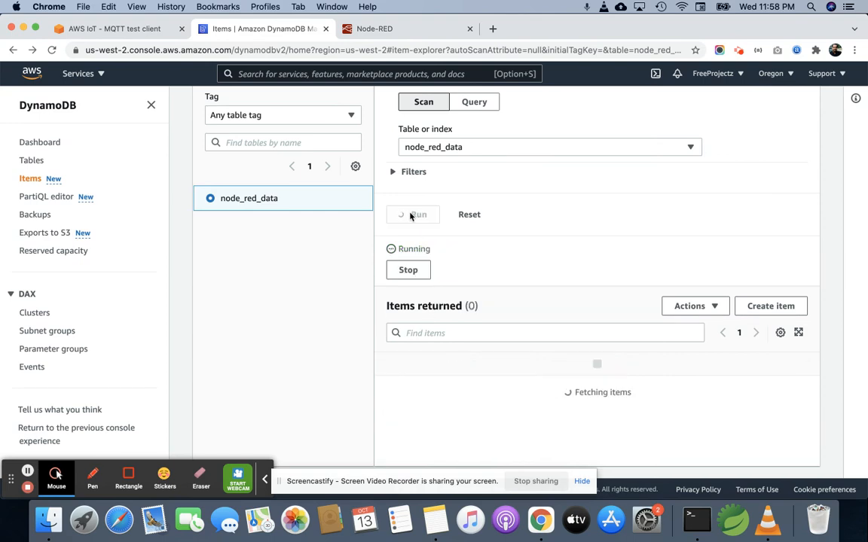
{"action": "scroll", "coordinate": [482, 347], "scroll_direction": "down", "scroll_amount": 1}
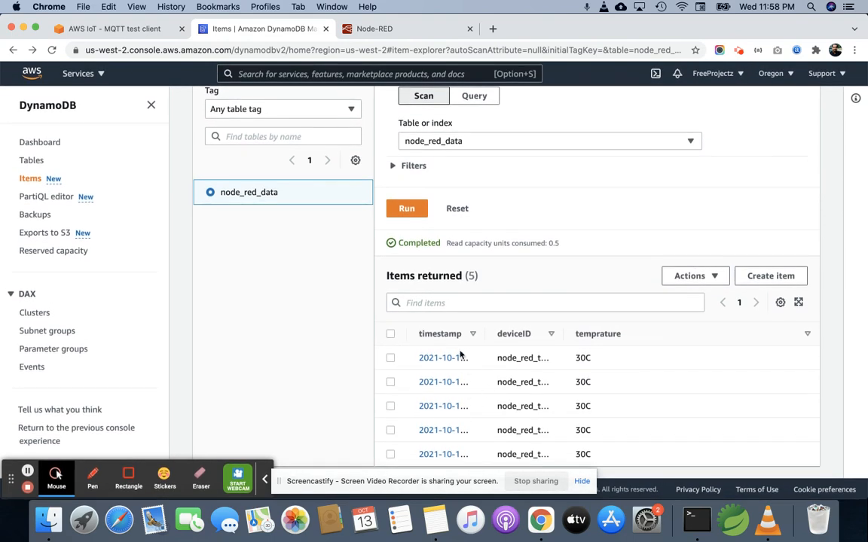
- Return to the AWS IoT MQTT test client and look through the messages arriving on node-red-test
{"action": "left_click", "coordinate": [146, 30]}
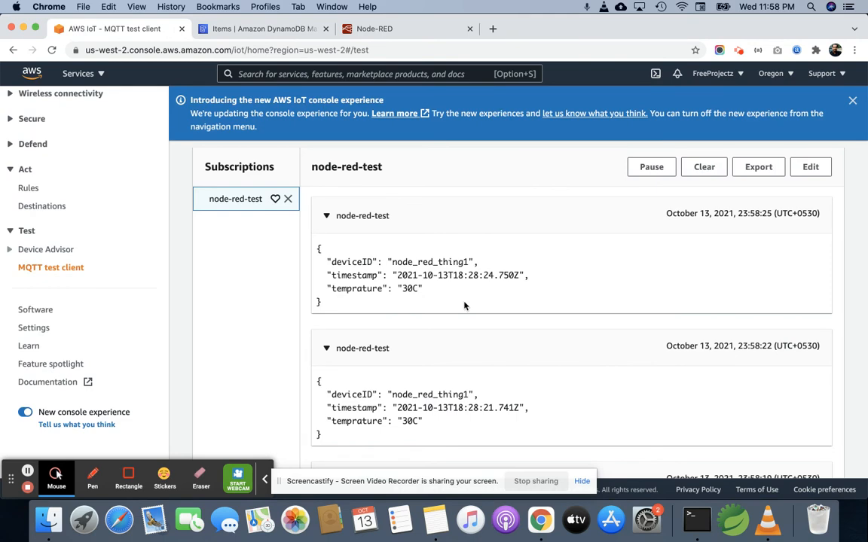
{"action": "scroll", "coordinate": [463, 304], "scroll_direction": "down", "scroll_amount": 5}
{"action": "scroll", "coordinate": [464, 305], "scroll_direction": "up", "scroll_amount": 15}
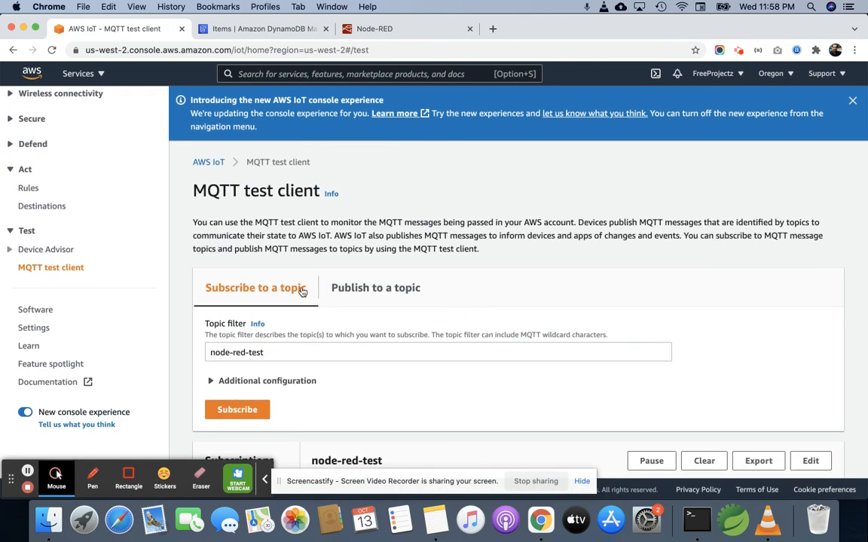
- Switch back to DynamoDB, rerun the scan of the node_red_data table, and review the returned items
{"action": "left_click", "coordinate": [242, 29]}
{"action": "scroll", "coordinate": [548, 254], "scroll_direction": "up", "scroll_amount": 3}
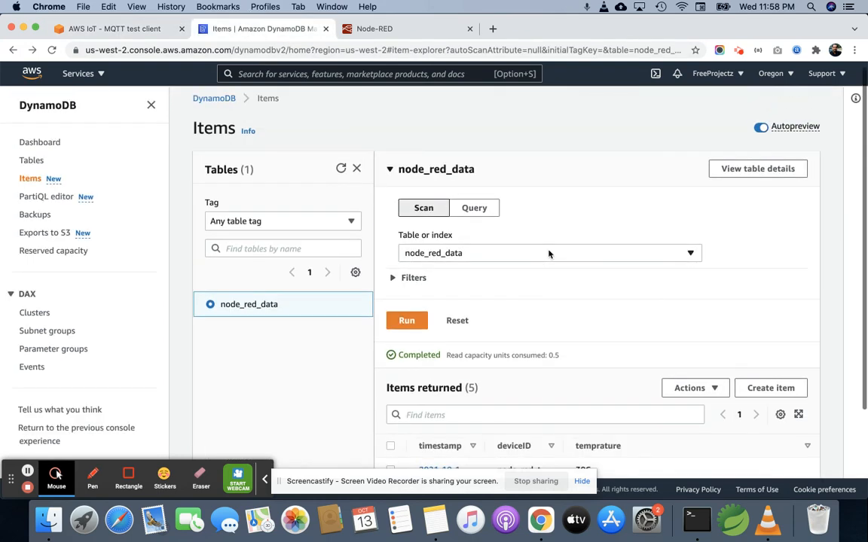
{"action": "left_click", "coordinate": [406, 319]}
{"action": "scroll", "coordinate": [497, 357], "scroll_direction": "down", "scroll_amount": 5}
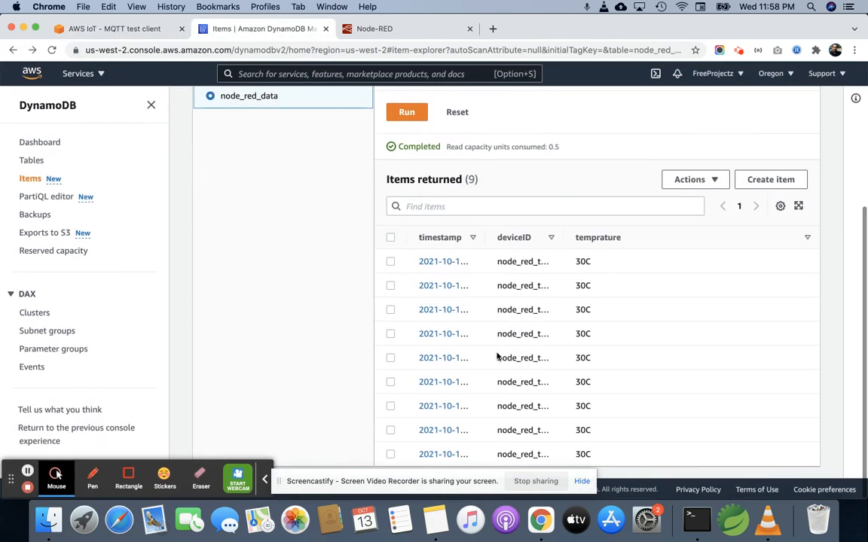
{"action": "scroll", "coordinate": [496, 352], "scroll_direction": "up", "scroll_amount": 3}
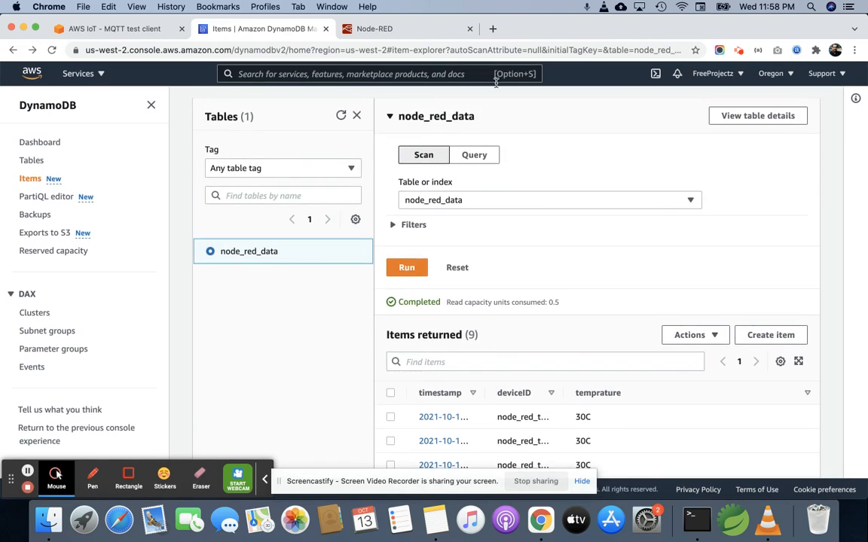
- Open the AWS IoT rule node_red_message_save_rule and examine its DynamoDB action and SQL query statement
{"action": "left_click", "coordinate": [119, 30]}
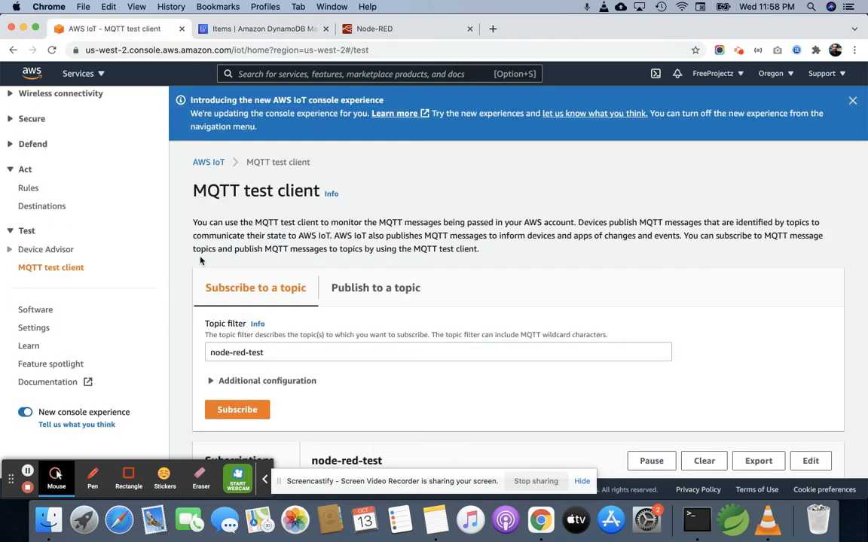
{"action": "left_click", "coordinate": [30, 188]}
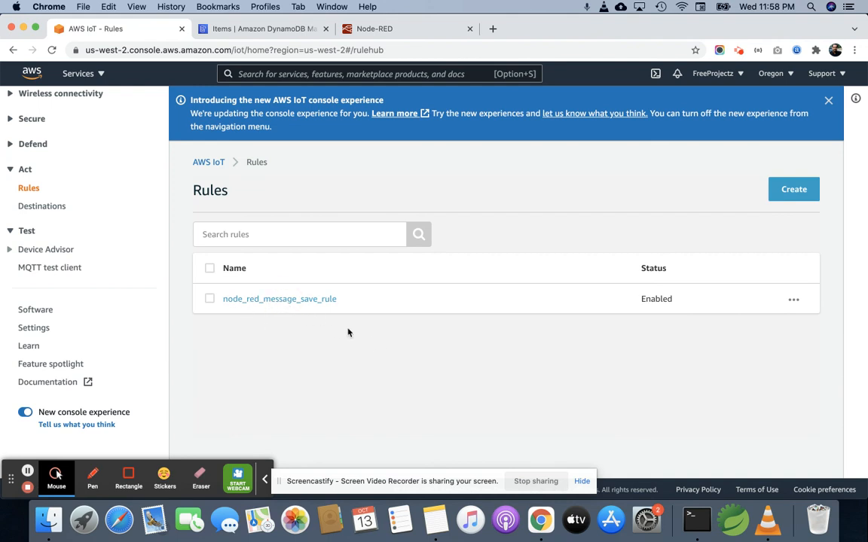
{"action": "left_click", "coordinate": [294, 300]}
{"action": "scroll", "coordinate": [403, 326], "scroll_direction": "down", "scroll_amount": 6}
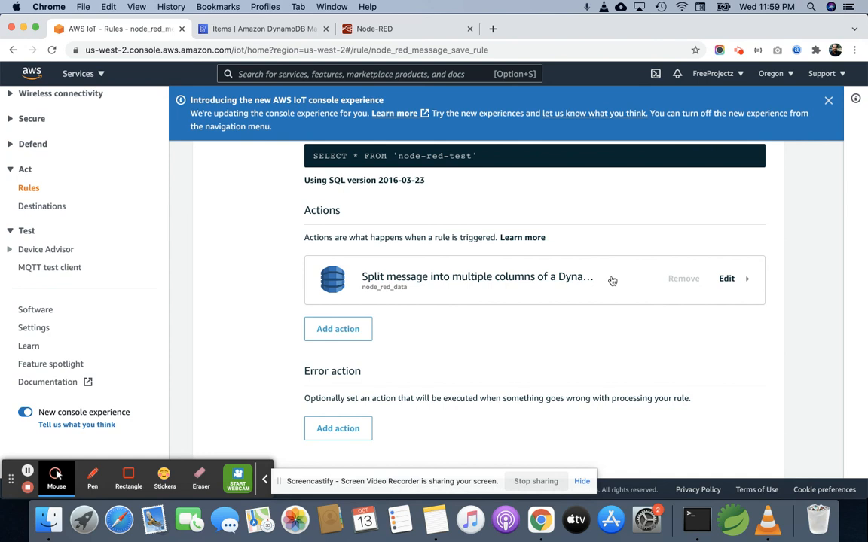
{"action": "triple_click", "coordinate": [417, 152]}
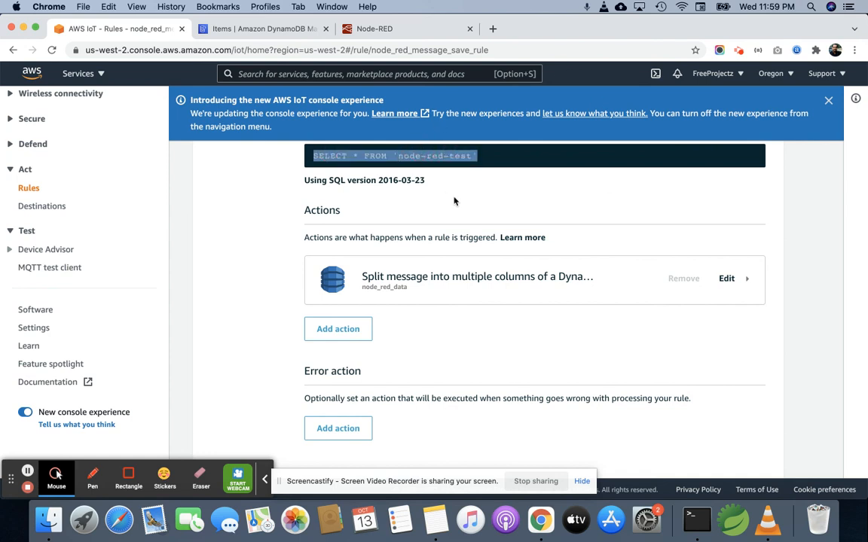